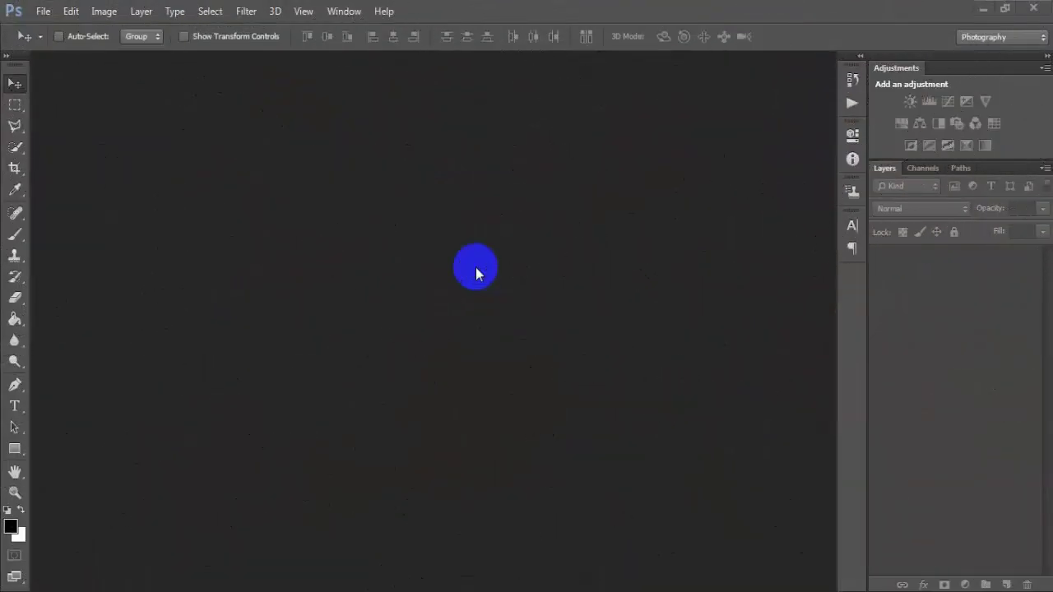
# - Open 02.jpg, dock its window as a tab, and duplicate the background as Layer 1
pyautogui.click(43, 11)
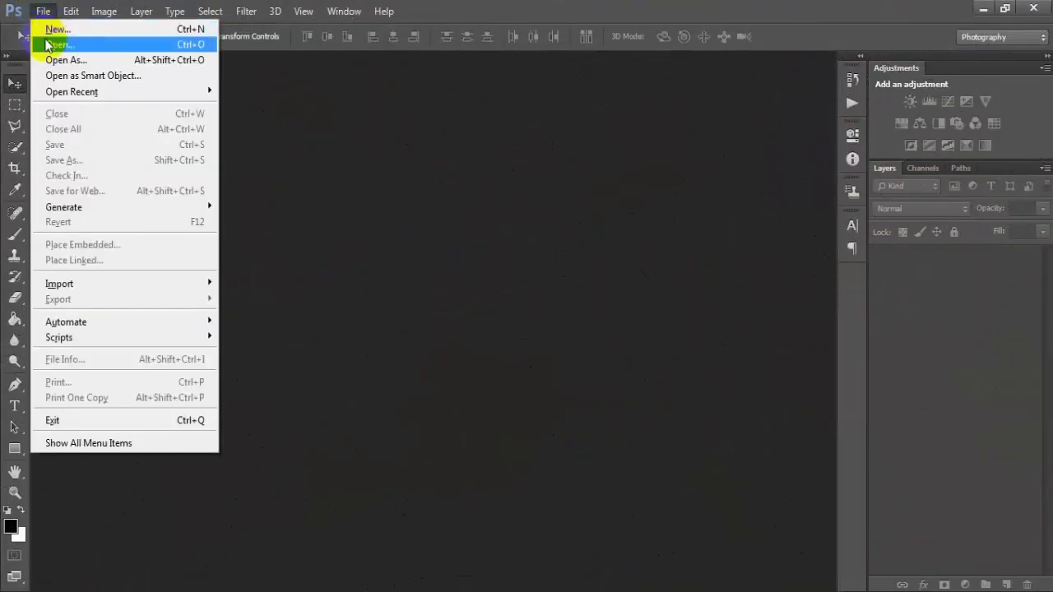
pyautogui.click(62, 45)
pyautogui.moveTo(513, 110); pyautogui.dragTo(513, 152)
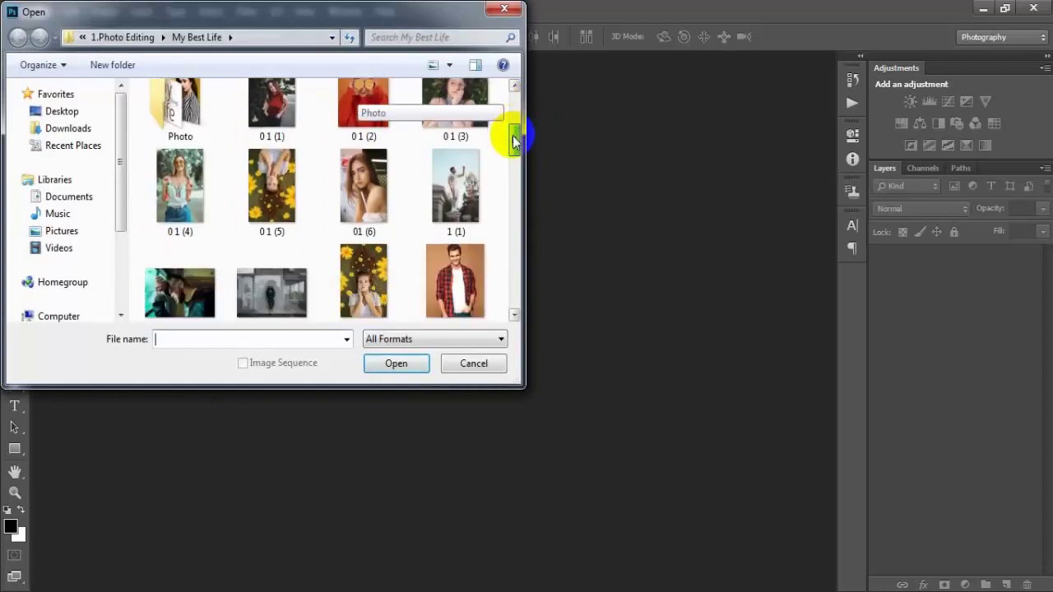
pyautogui.click(345, 169)
pyautogui.click(397, 364)
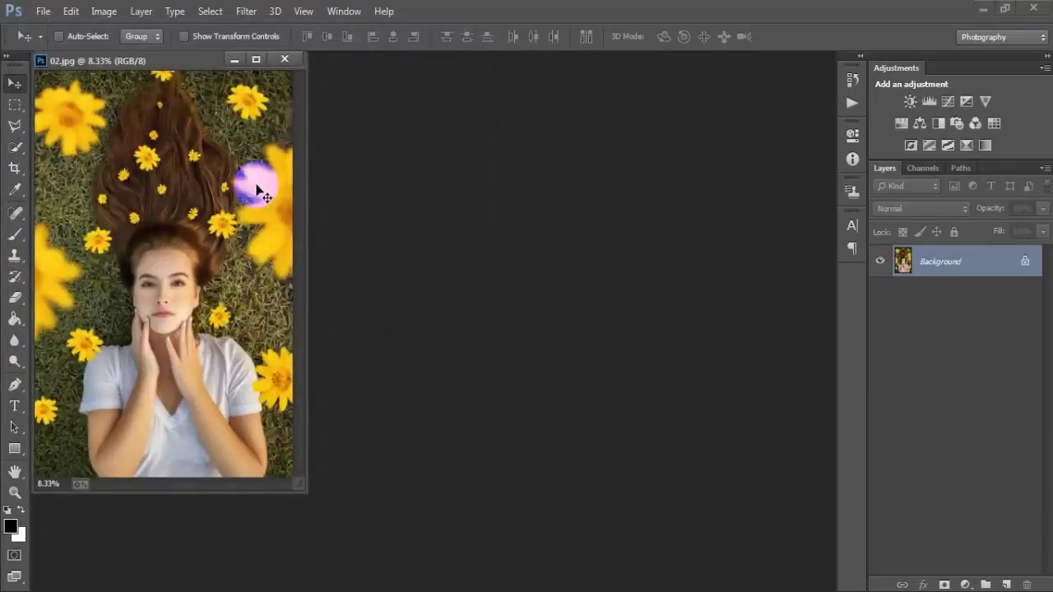
pyautogui.moveTo(187, 59)
pyautogui.mouseDown()
pyautogui.moveTo(242, 75)
pyautogui.moveTo(365, 63)
pyautogui.mouseUp()
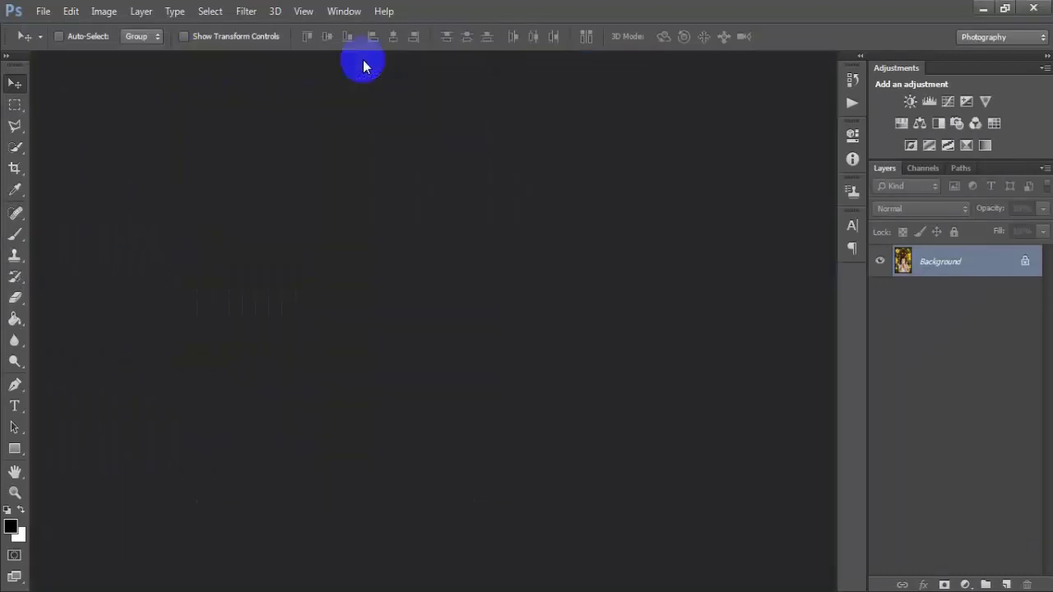
pyautogui.hotkey('ctrl', 'j')
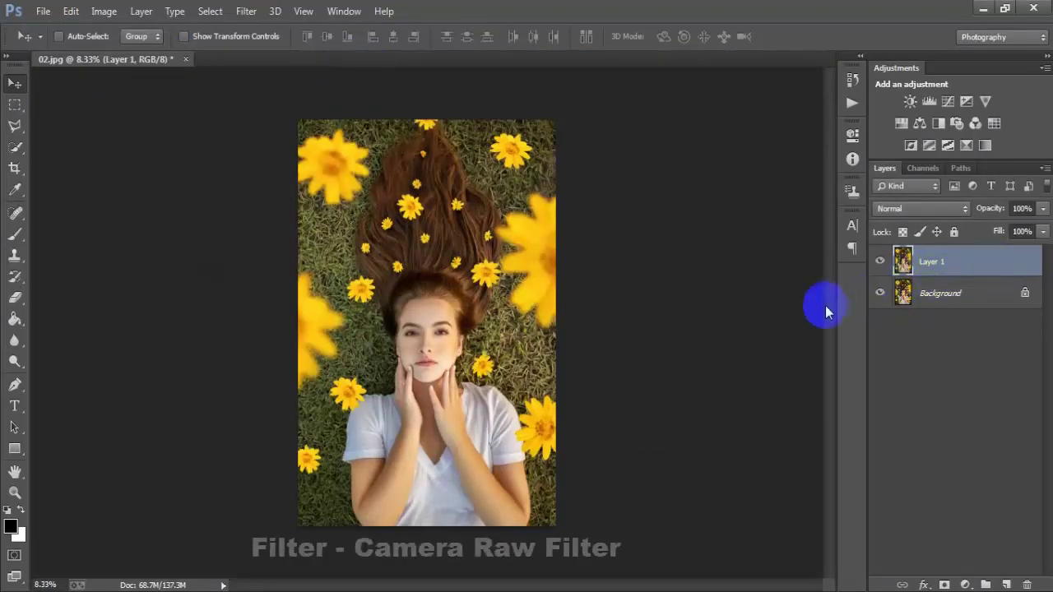
# - In the Camera Raw Filter, set Temperature +16, Tint +2 and Exposure +0.30
pyautogui.click(247, 12)
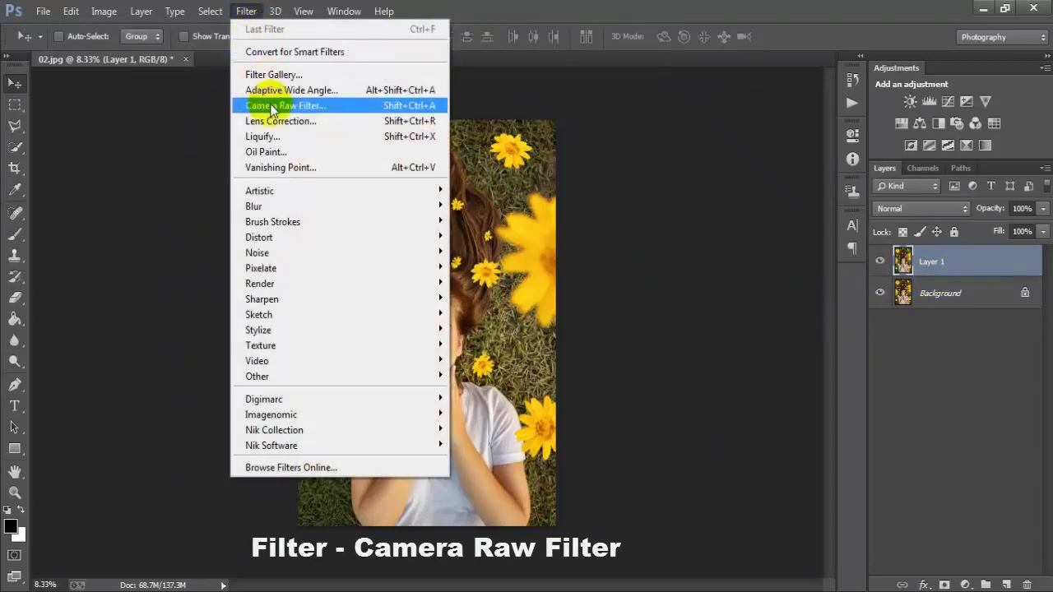
pyautogui.click(356, 107)
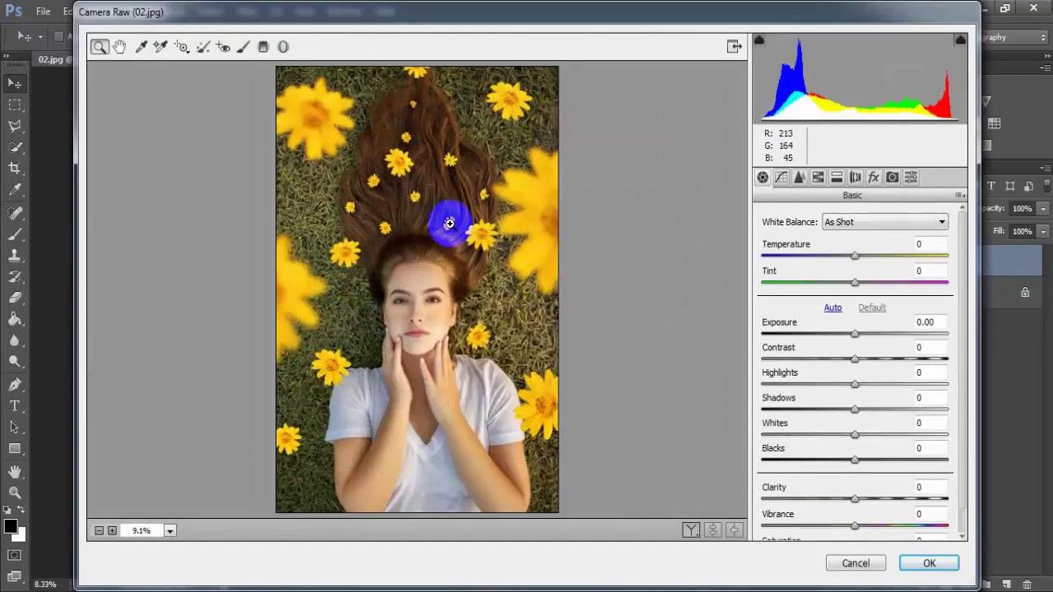
pyautogui.moveTo(856, 256); pyautogui.dragTo(875, 263)
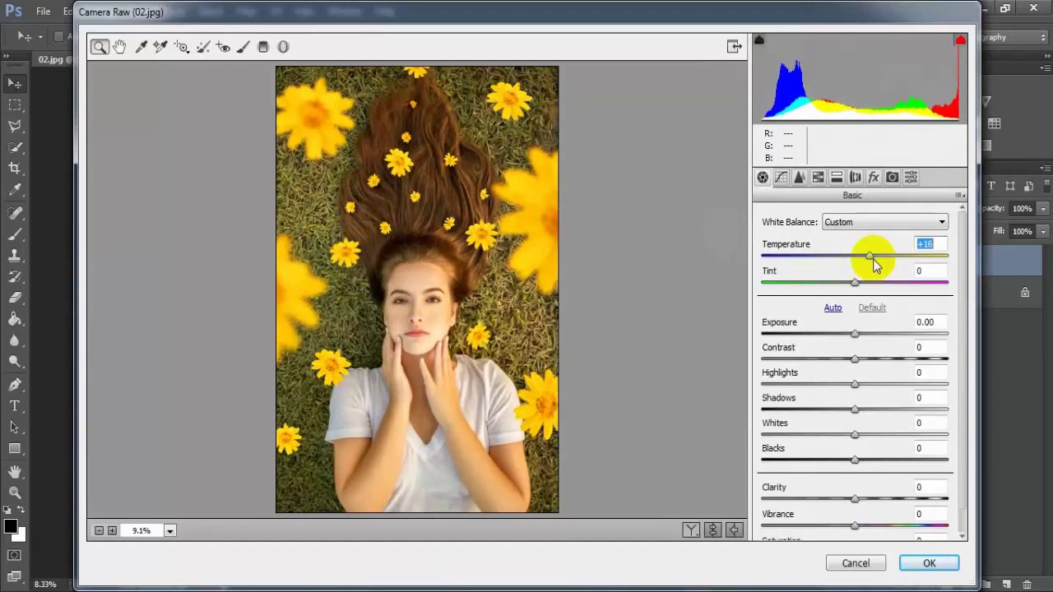
pyautogui.moveTo(853, 285); pyautogui.dragTo(856, 288)
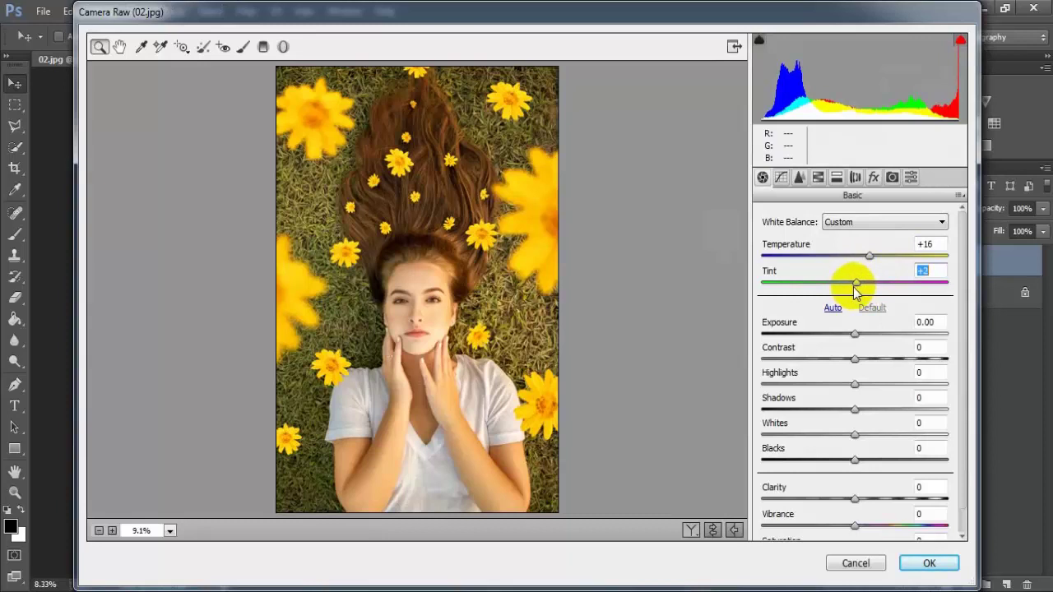
pyautogui.moveTo(857, 336); pyautogui.dragTo(863, 336)
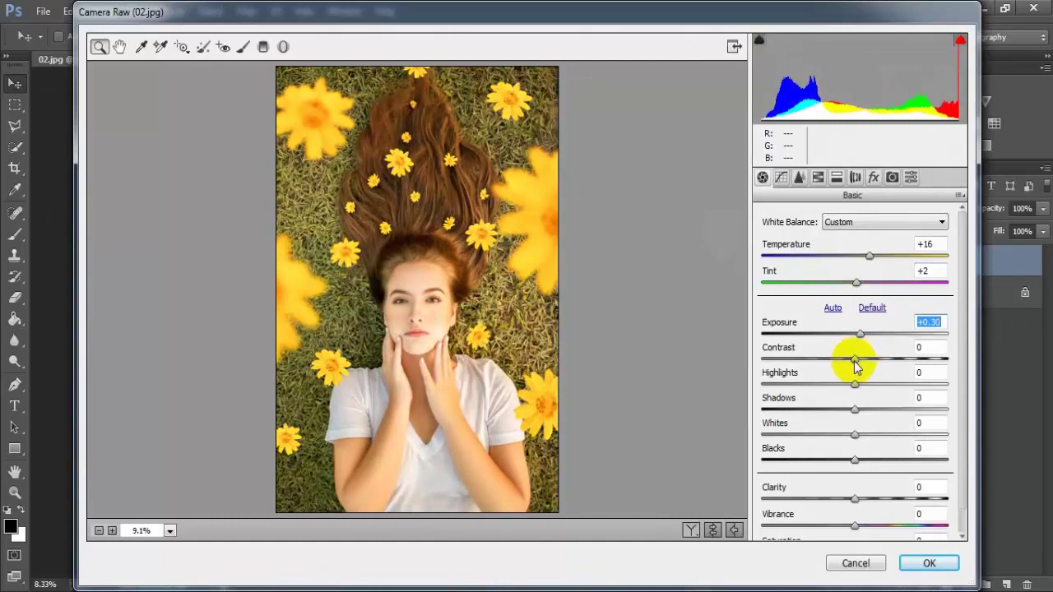
# - Set Contrast -77, Highlights -84, Shadows +100 and Whites about -63
pyautogui.moveTo(855, 362); pyautogui.dragTo(783, 362)
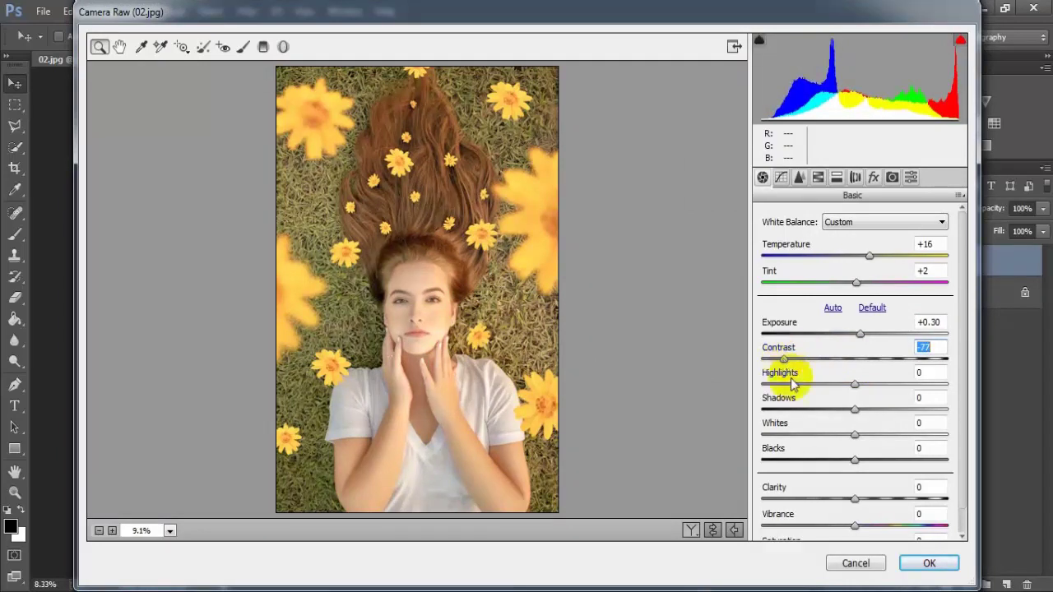
pyautogui.moveTo(852, 390); pyautogui.dragTo(775, 391)
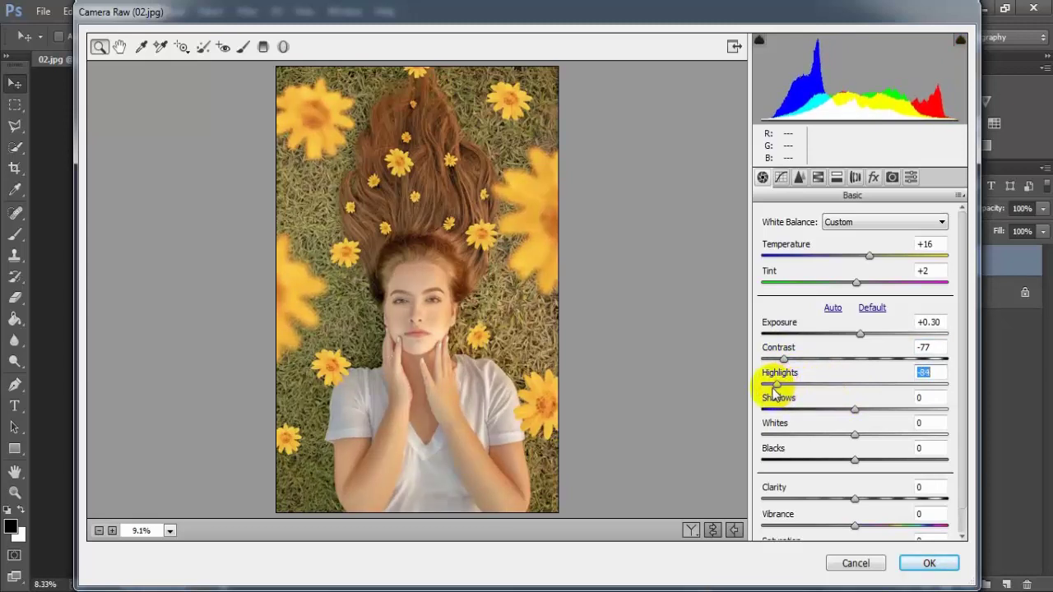
pyautogui.moveTo(854, 410); pyautogui.dragTo(987, 418)
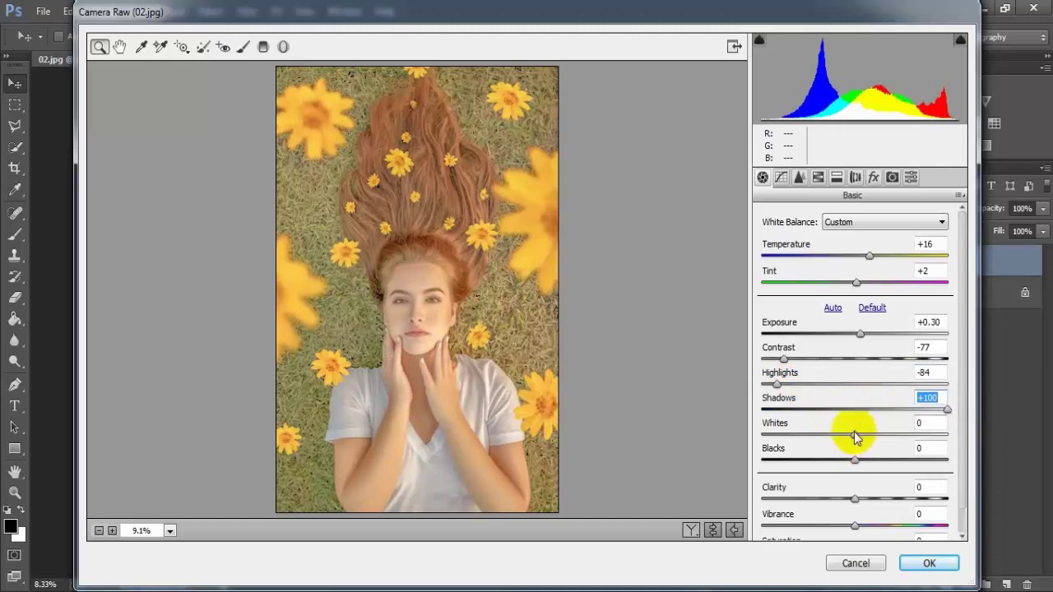
pyautogui.moveTo(855, 437); pyautogui.dragTo(801, 445)
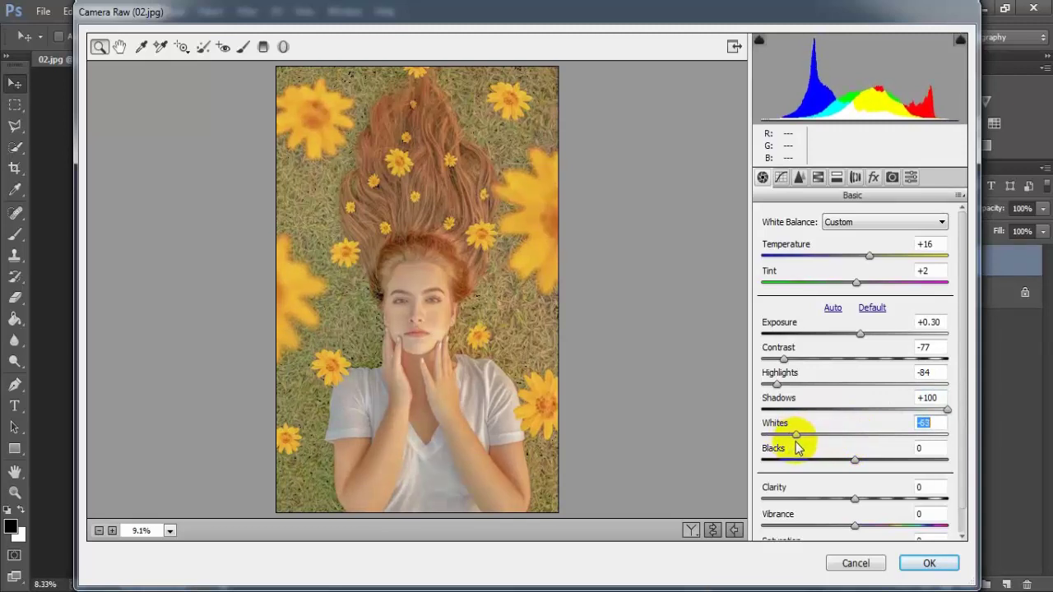
# - Set Whites -57, Blacks +44, Clarity +82, Vibrance +8 and Saturation -21 in the Basic panel
pyautogui.moveTo(796, 448); pyautogui.dragTo(803, 449)
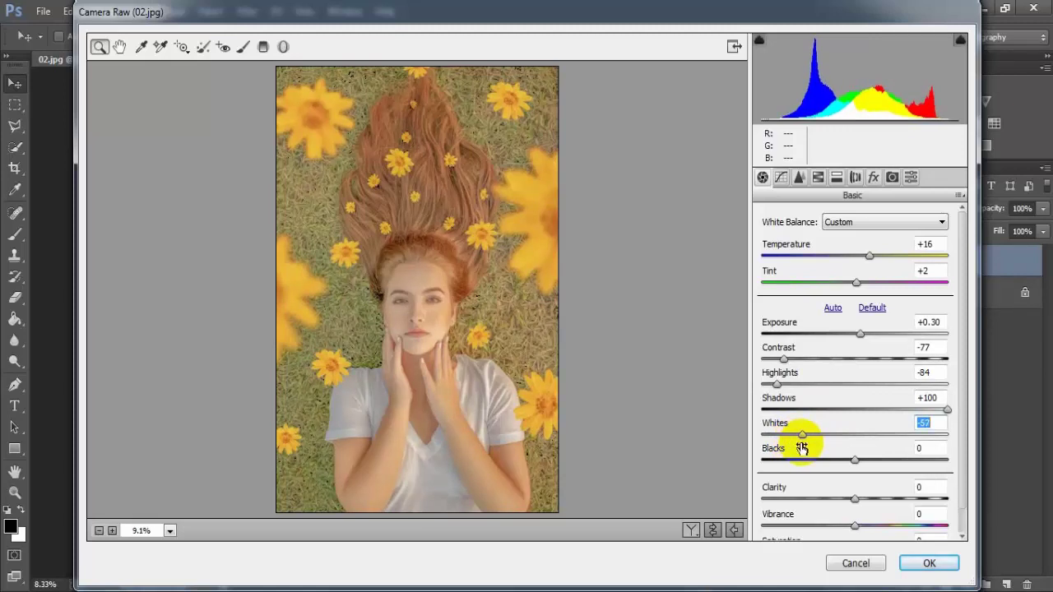
pyautogui.moveTo(855, 462); pyautogui.dragTo(897, 469)
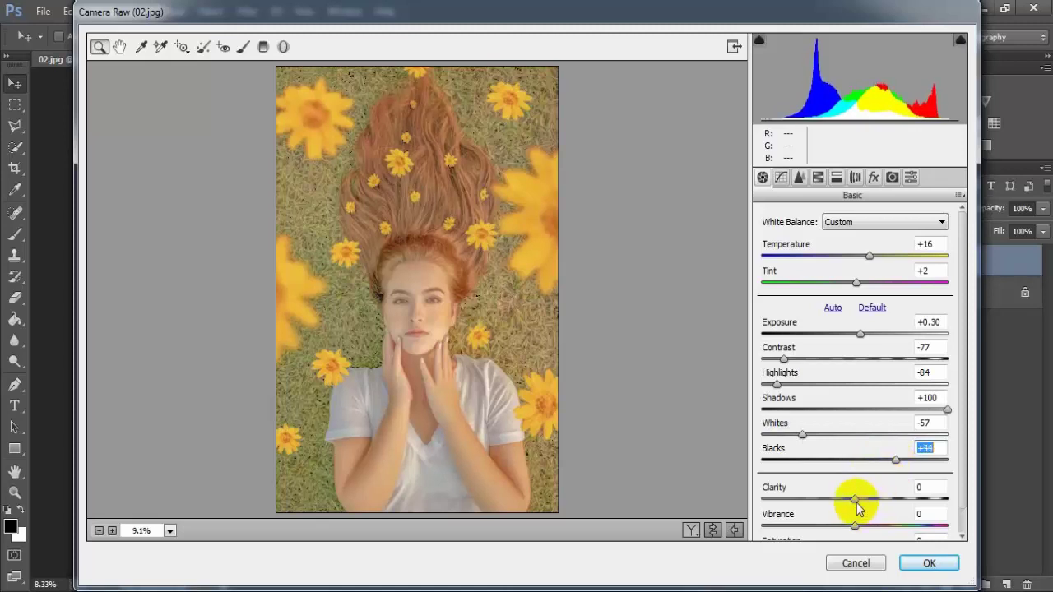
pyautogui.moveTo(853, 501); pyautogui.dragTo(931, 507)
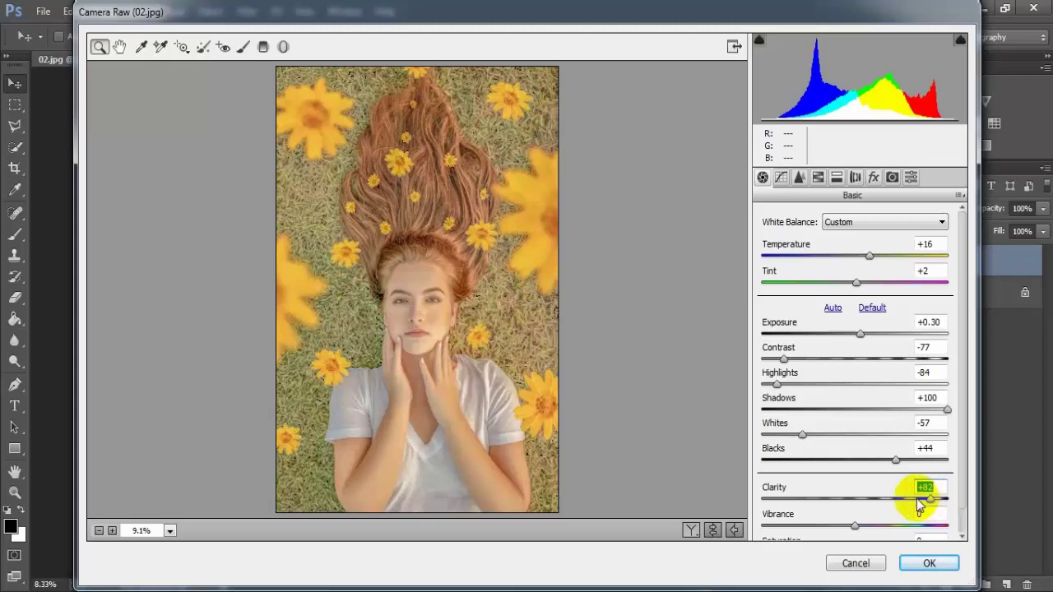
pyautogui.scroll(-1, 959, 504)
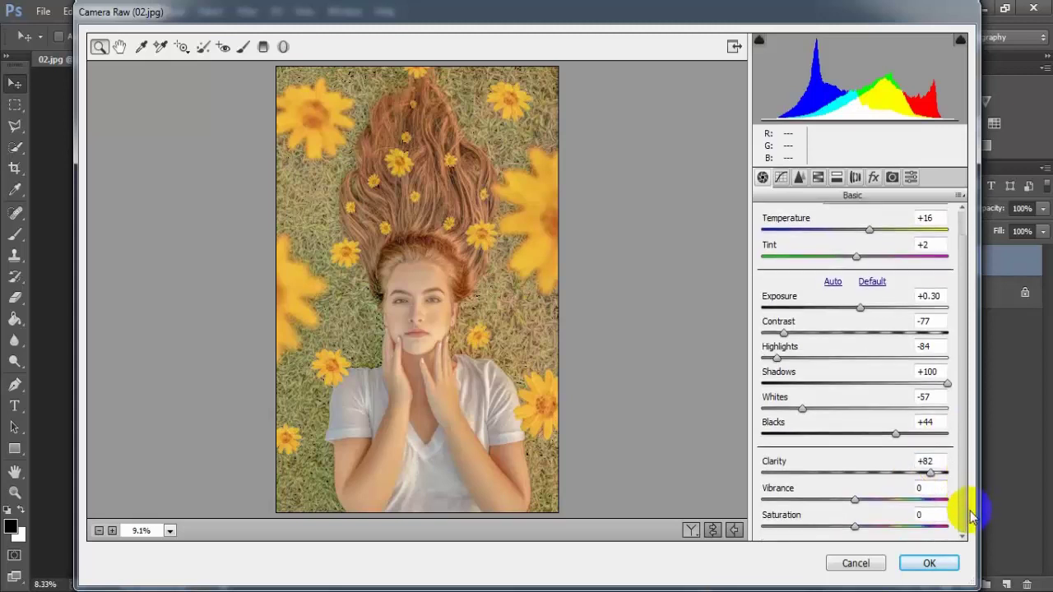
pyautogui.moveTo(854, 505); pyautogui.dragTo(862, 508)
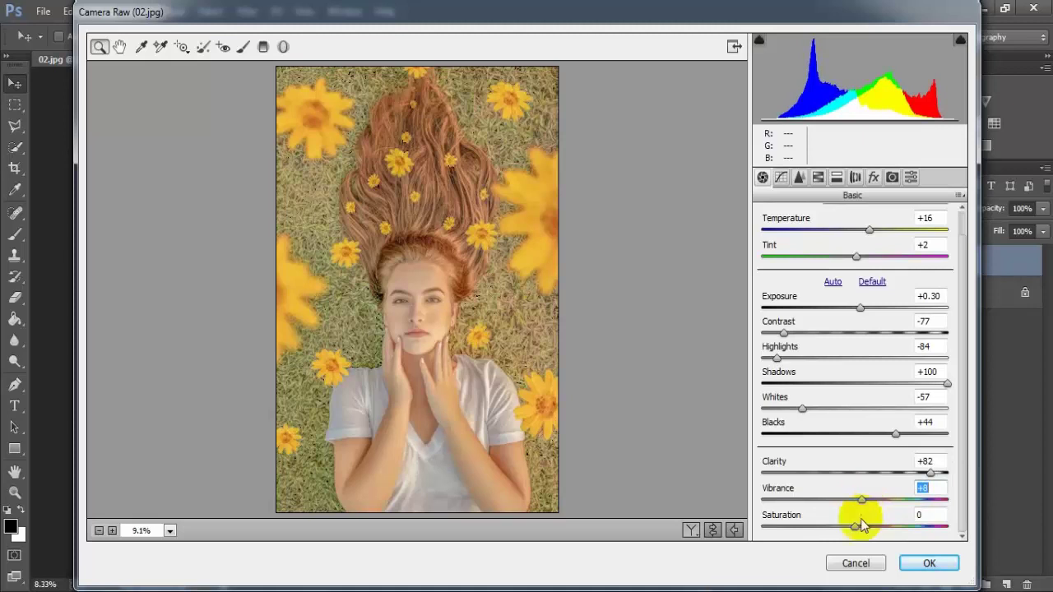
pyautogui.moveTo(854, 527); pyautogui.dragTo(840, 536)
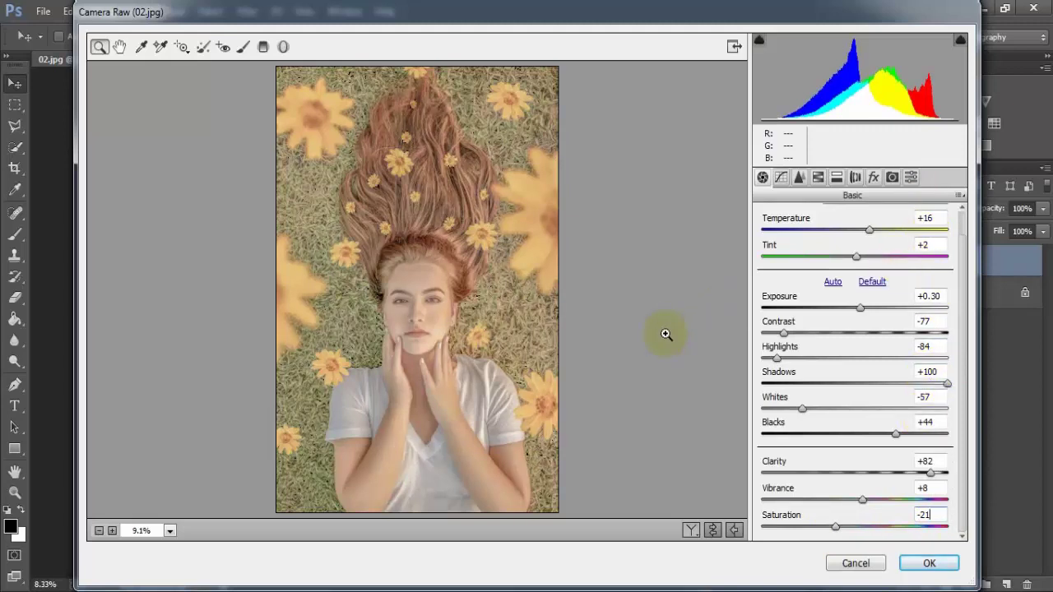
# - On the RGB point tone curve, lift the black point and add a lower control point
pyautogui.click(781, 178)
pyautogui.moveTo(767, 491)
pyautogui.mouseDown()
pyautogui.moveTo(773, 469)
pyautogui.moveTo(781, 476)
pyautogui.moveTo(759, 480)
pyautogui.moveTo(810, 447)
pyautogui.mouseUp()
pyautogui.click(783, 475)
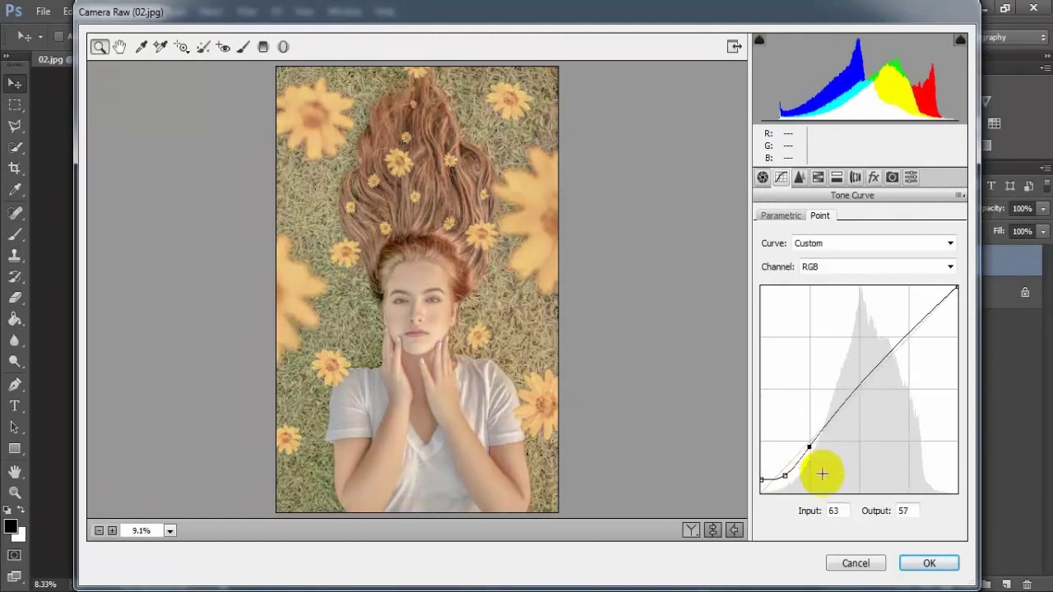
pyautogui.moveTo(868, 385); pyautogui.dragTo(859, 390)
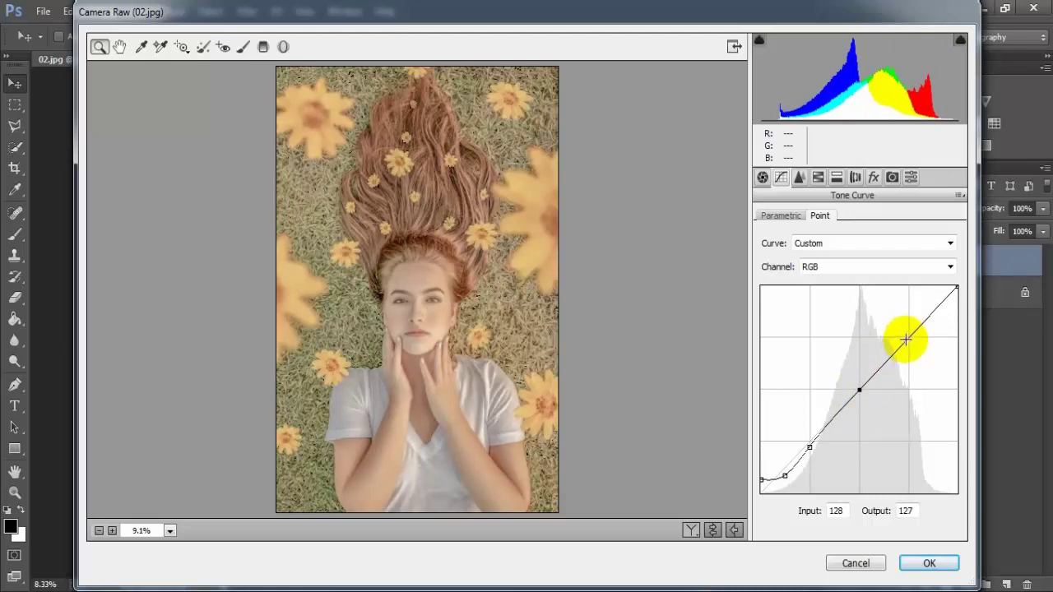
# - Add upper and midpoint curve points and lower the top endpoint to 240
pyautogui.click(906, 338)
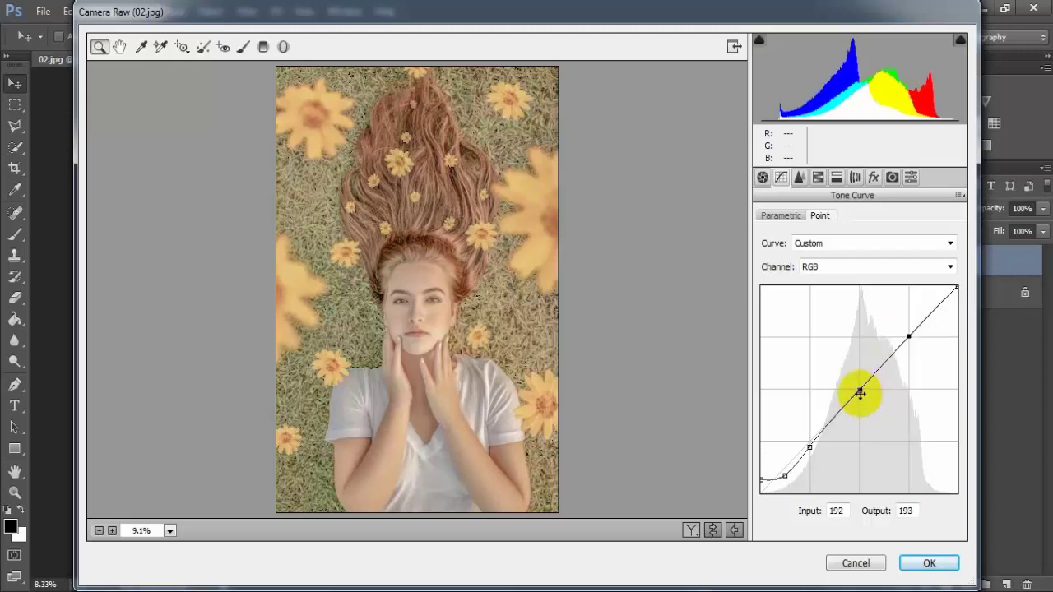
pyautogui.moveTo(860, 391); pyautogui.dragTo(854, 390)
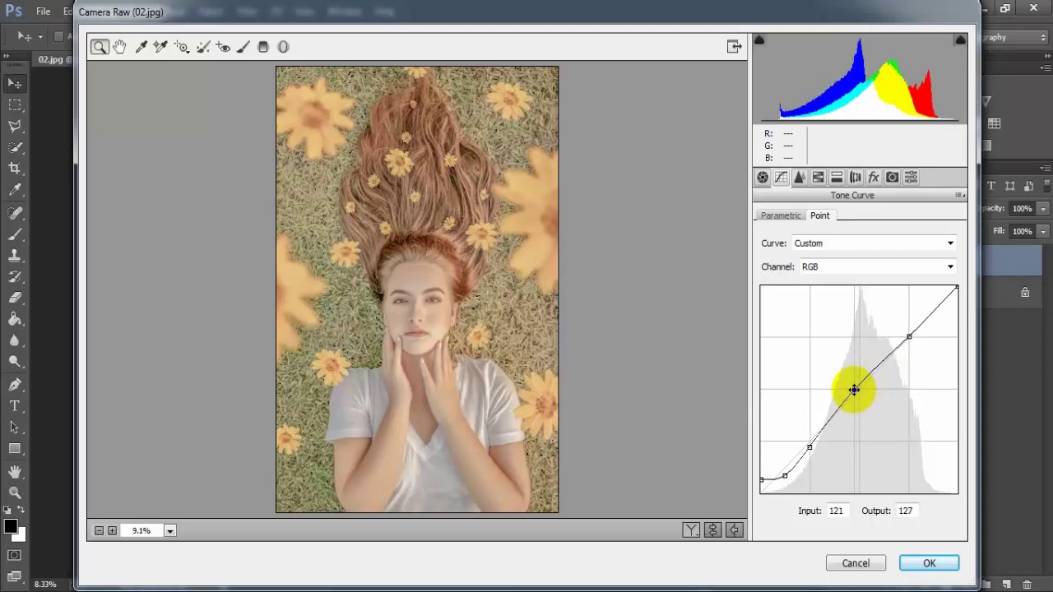
pyautogui.moveTo(854, 390); pyautogui.dragTo(852, 390)
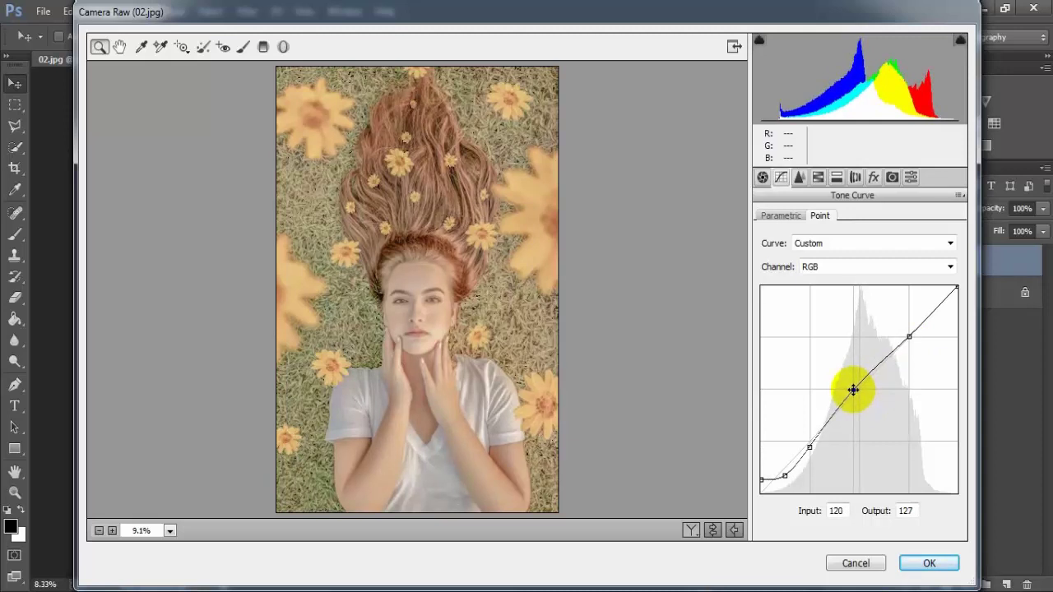
pyautogui.click(906, 338)
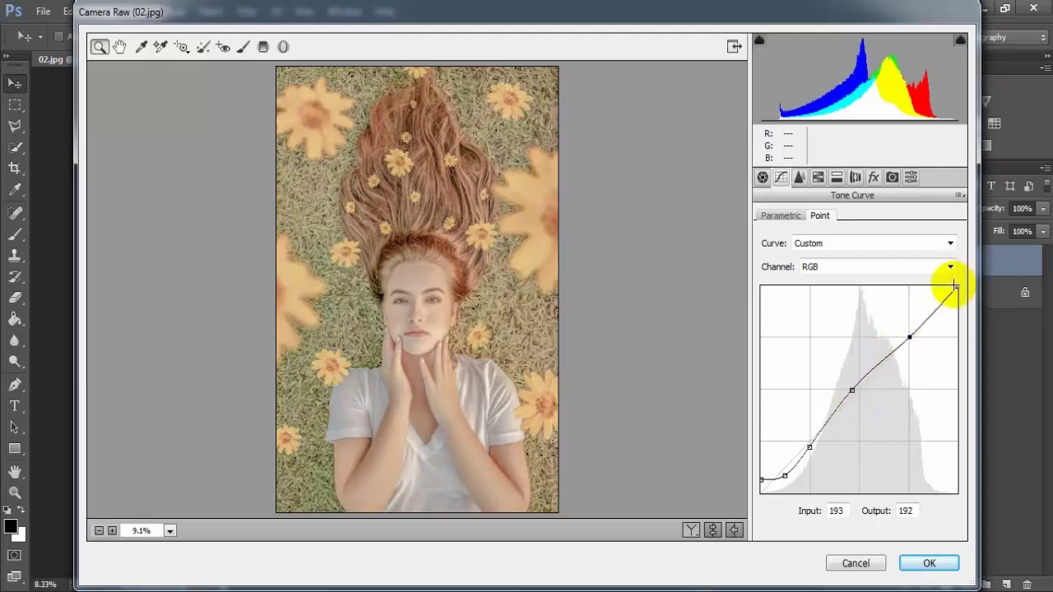
pyautogui.moveTo(954, 286)
pyautogui.mouseDown()
pyautogui.moveTo(967, 285)
pyautogui.moveTo(947, 282)
pyautogui.mouseUp()
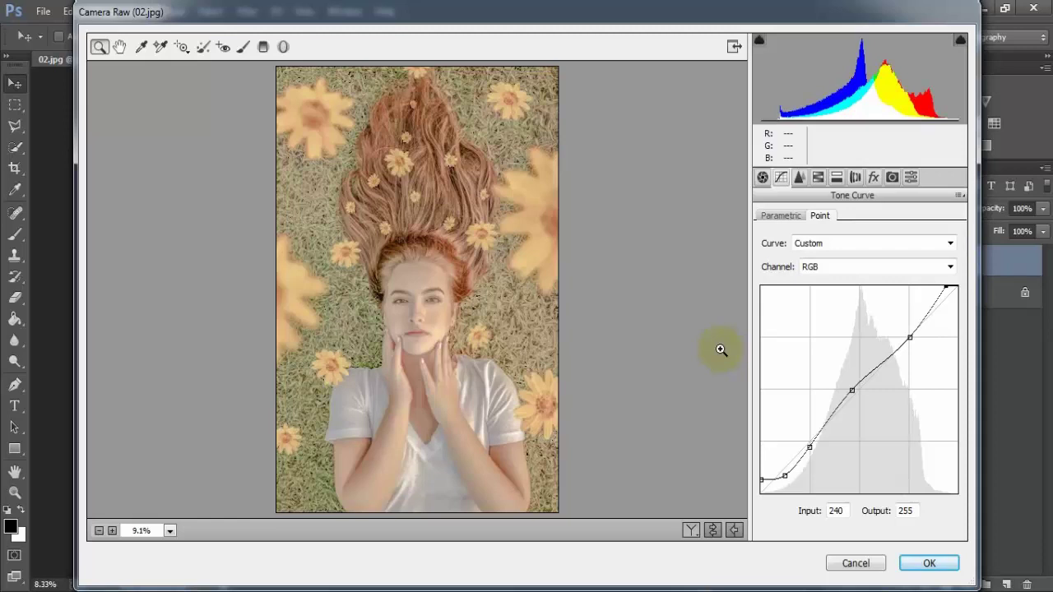
# - Apply Sharpening Amount 25 and noise reduction Luminance 15, Luminance Contrast 4, Color 13
pyautogui.click(799, 178)
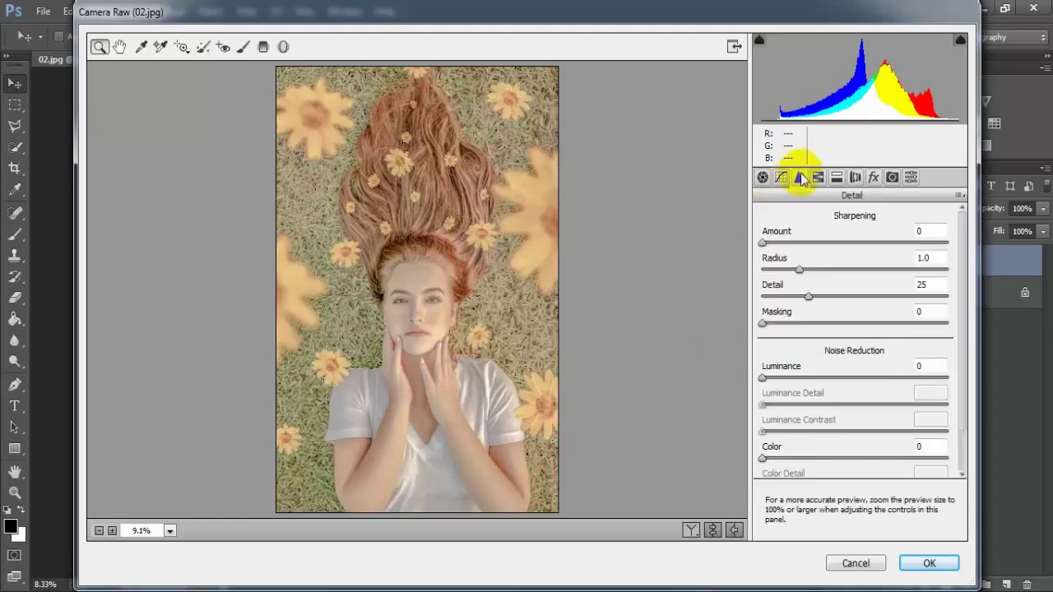
pyautogui.moveTo(764, 244); pyautogui.dragTo(795, 240)
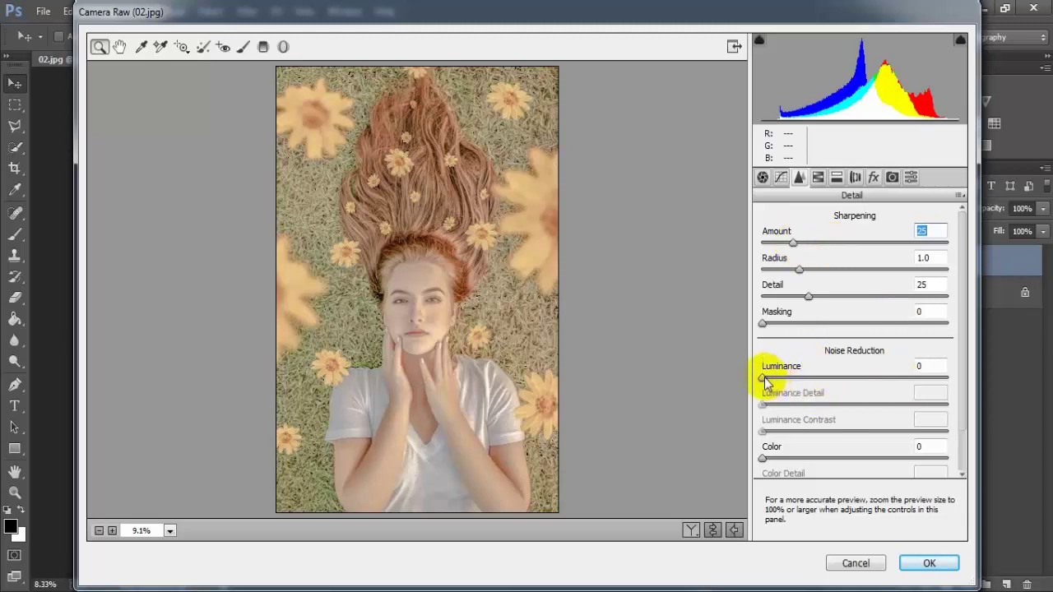
pyautogui.moveTo(763, 379); pyautogui.dragTo(793, 378)
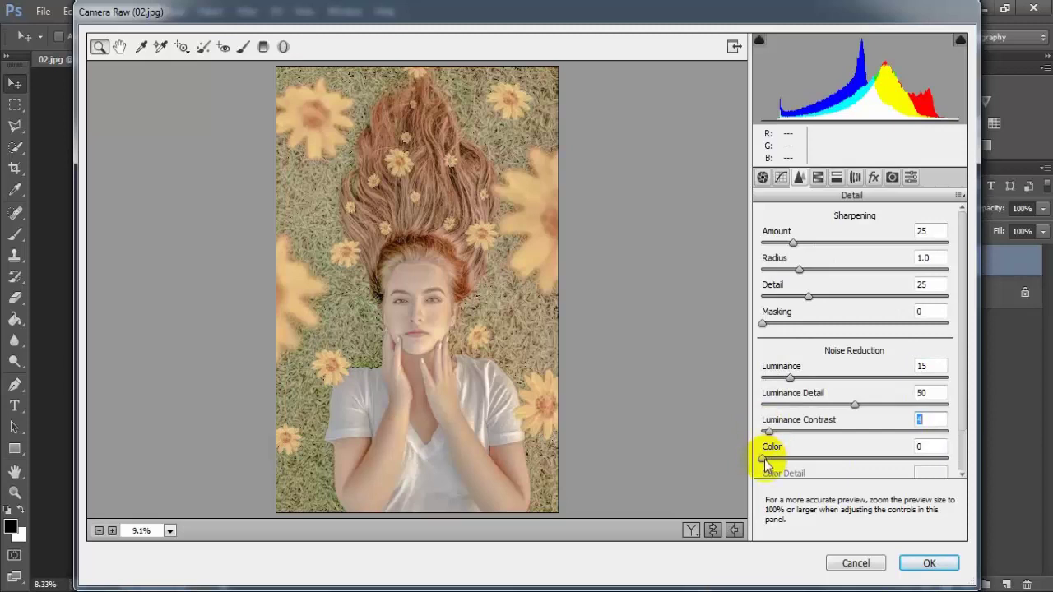
pyautogui.moveTo(764, 463); pyautogui.dragTo(789, 465)
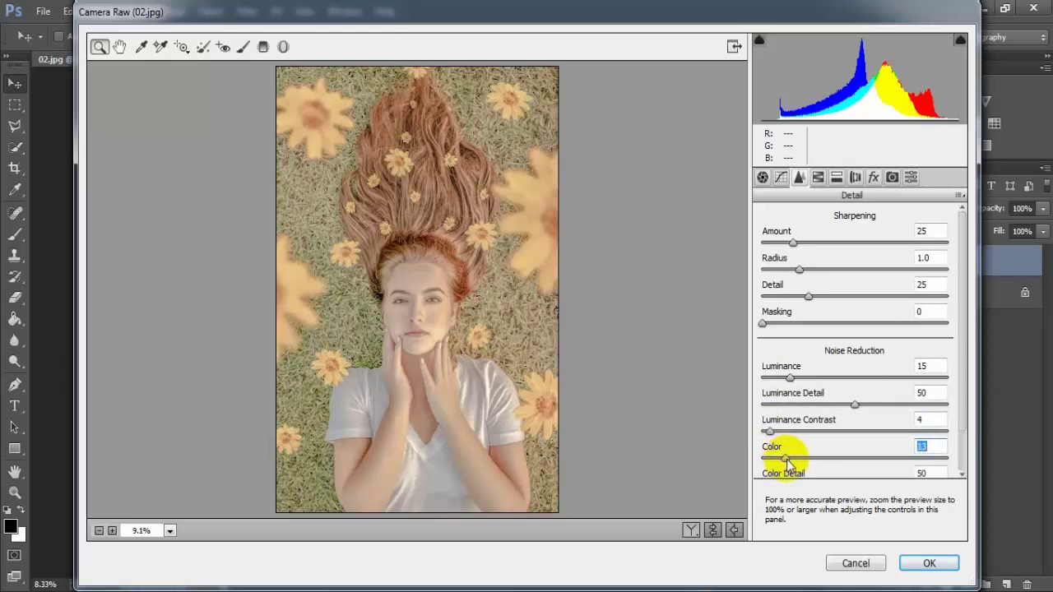
pyautogui.click(927, 447)
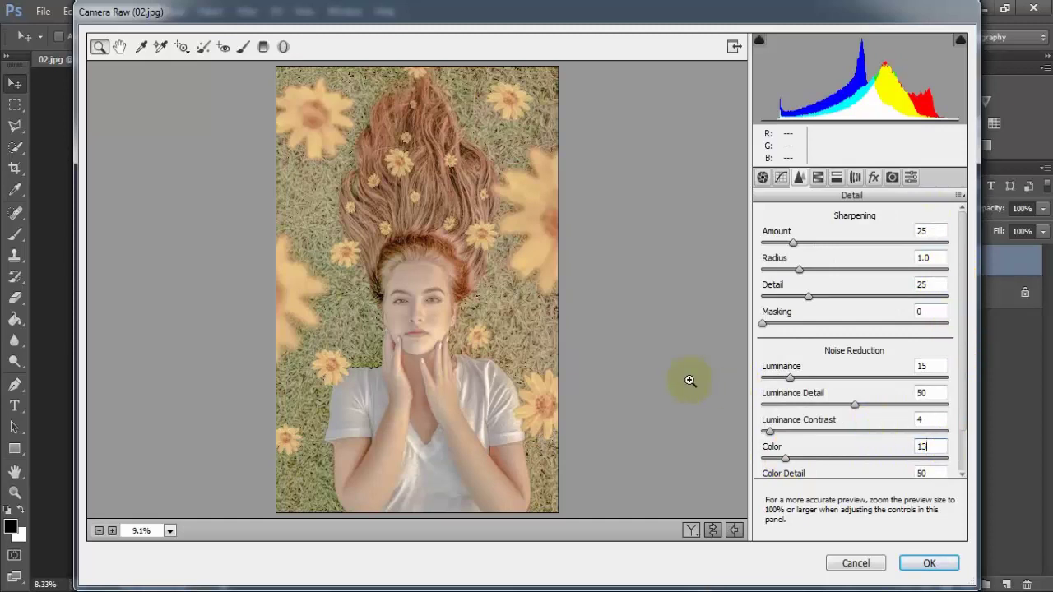
# - Set HSL hues: Reds +18, Oranges -4, Yellows -100, Greens -100, Aquas +51, Blues -80
pyautogui.click(818, 178)
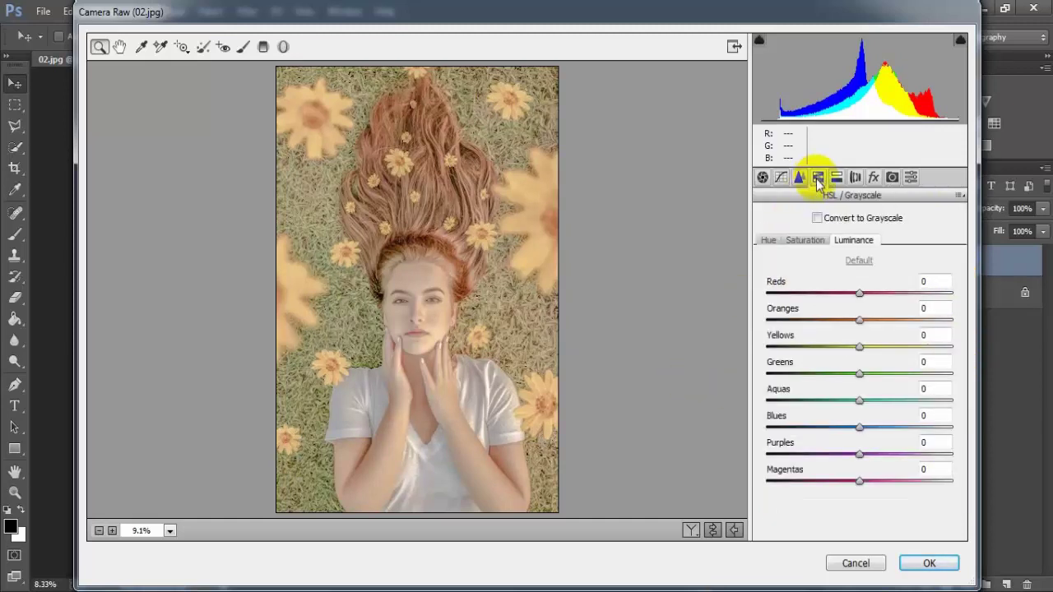
pyautogui.click(768, 239)
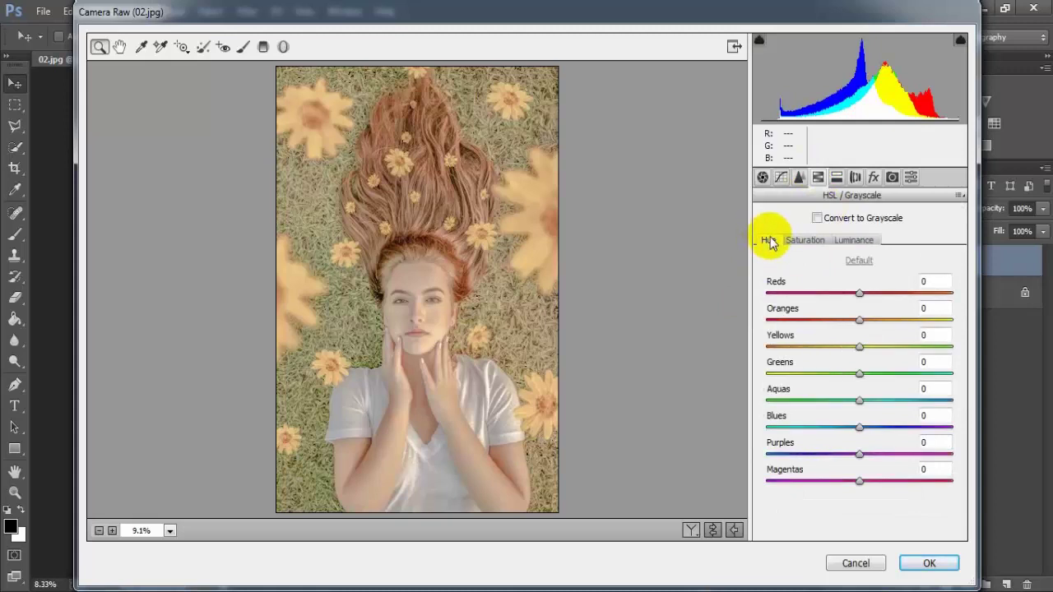
pyautogui.moveTo(859, 293); pyautogui.dragTo(875, 294)
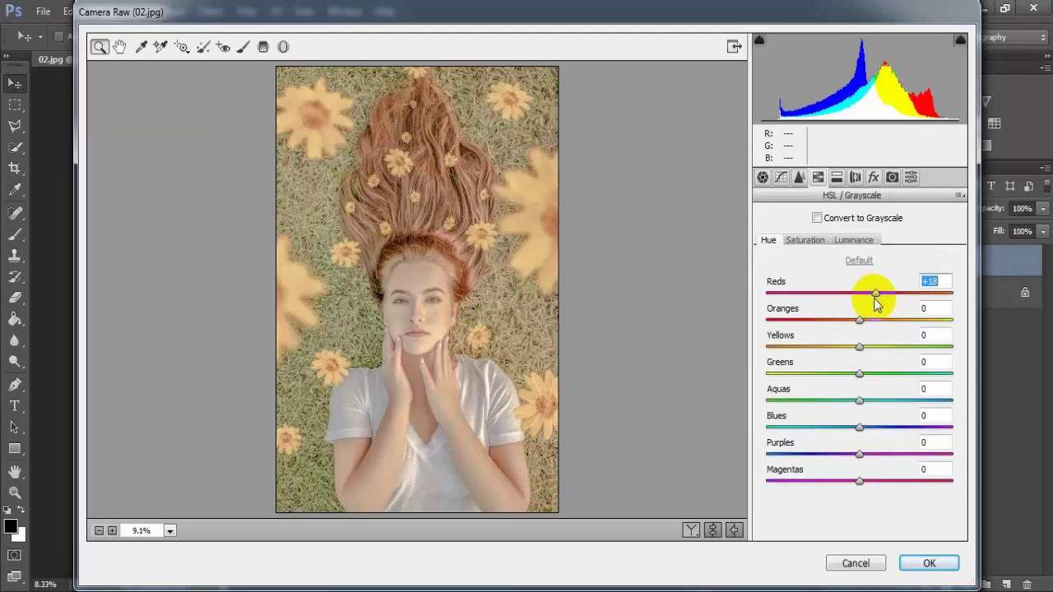
pyautogui.moveTo(859, 321); pyautogui.dragTo(855, 321)
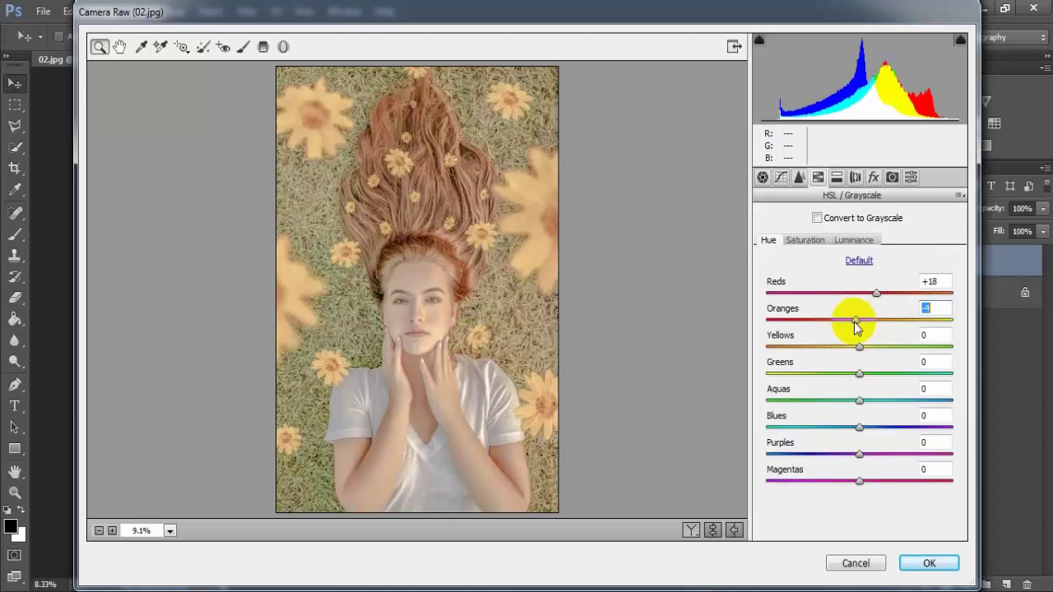
pyautogui.moveTo(859, 347); pyautogui.dragTo(761, 354)
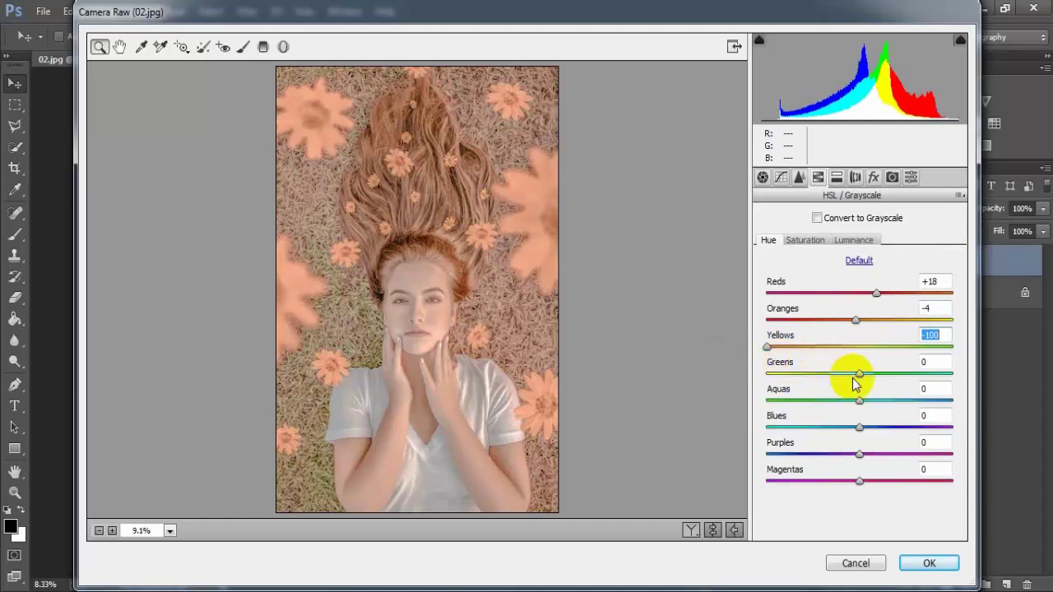
pyautogui.moveTo(858, 374); pyautogui.dragTo(732, 382)
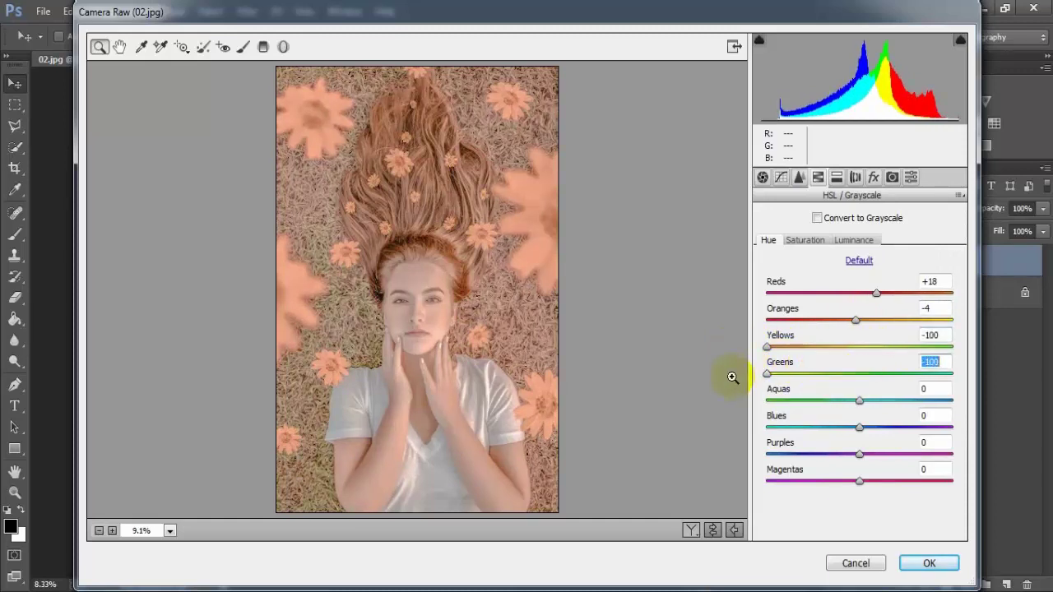
pyautogui.moveTo(860, 401); pyautogui.dragTo(910, 416)
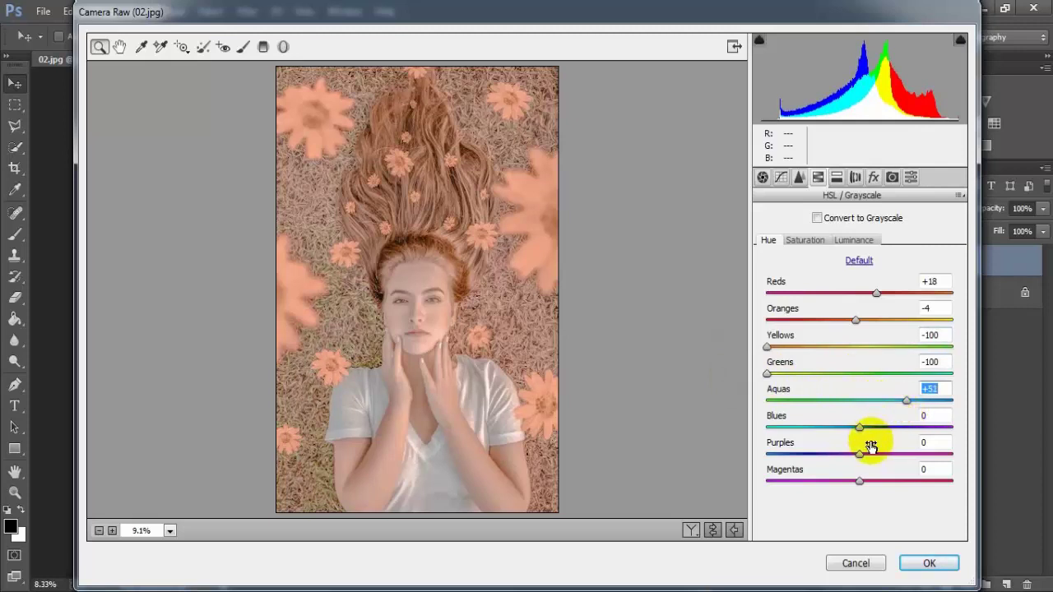
pyautogui.moveTo(859, 427); pyautogui.dragTo(788, 429)
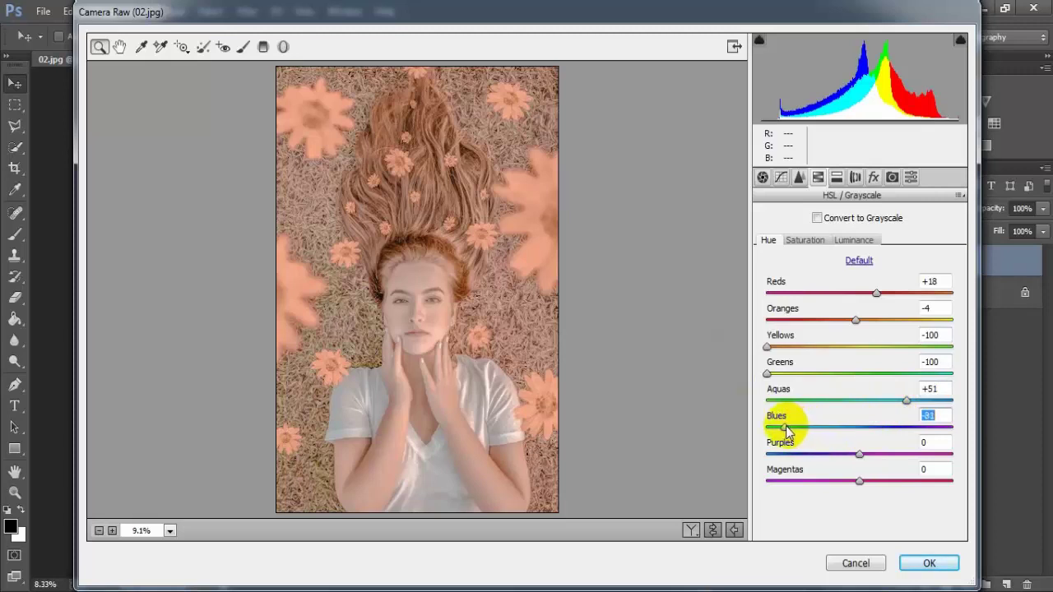
pyautogui.write('-80')
pyautogui.click(934, 415)
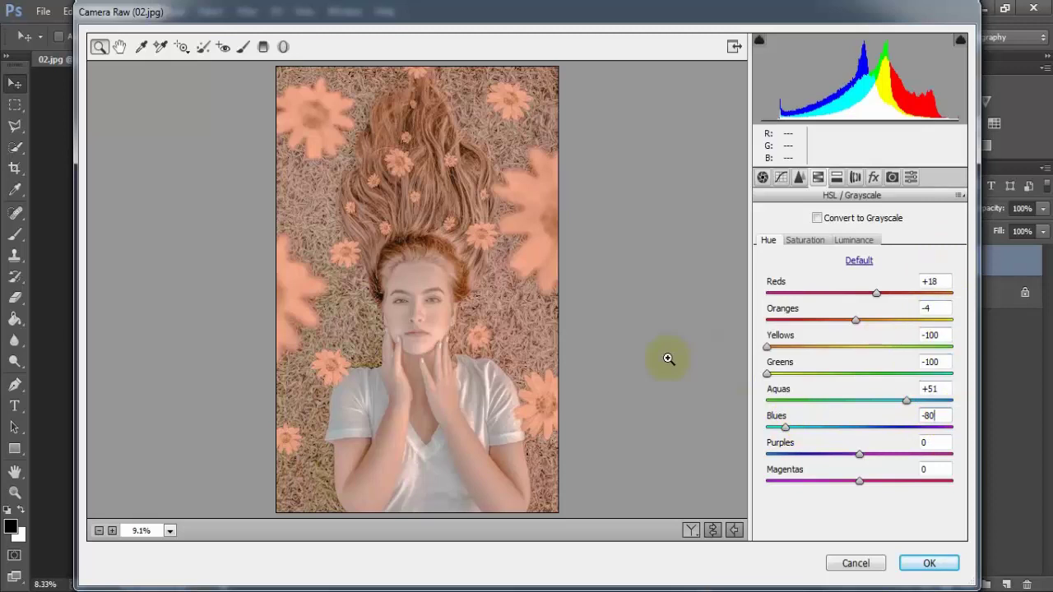
# - Set HSL saturation: Reds +100, Oranges +4, Yellows–Blues -100, Purples -34, Magentas -39
pyautogui.click(804, 240)
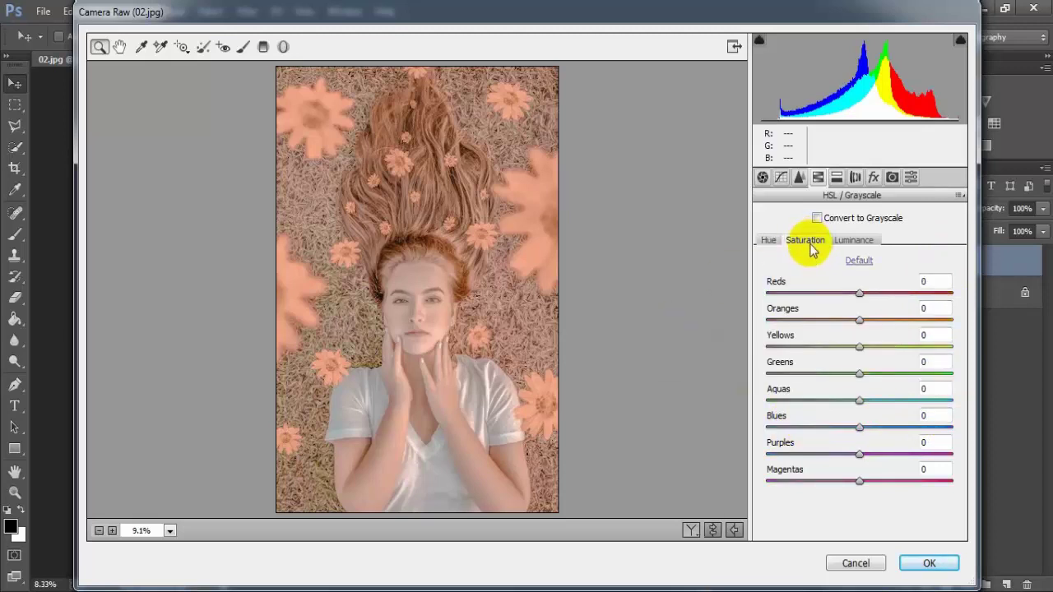
pyautogui.moveTo(860, 293); pyautogui.dragTo(957, 286)
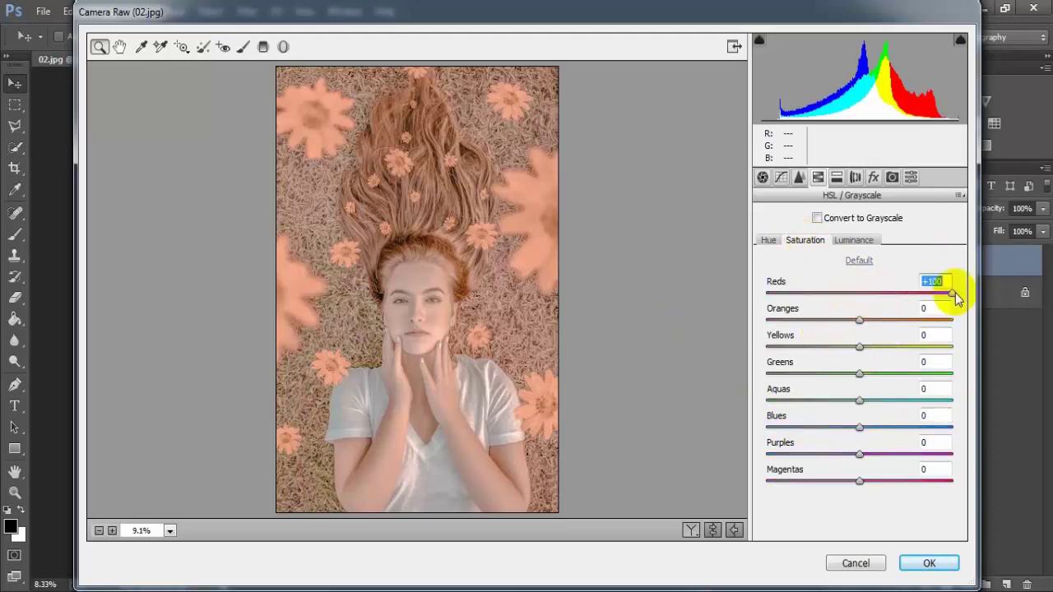
pyautogui.click(859, 321)
pyautogui.moveTo(859, 323); pyautogui.dragTo(735, 352)
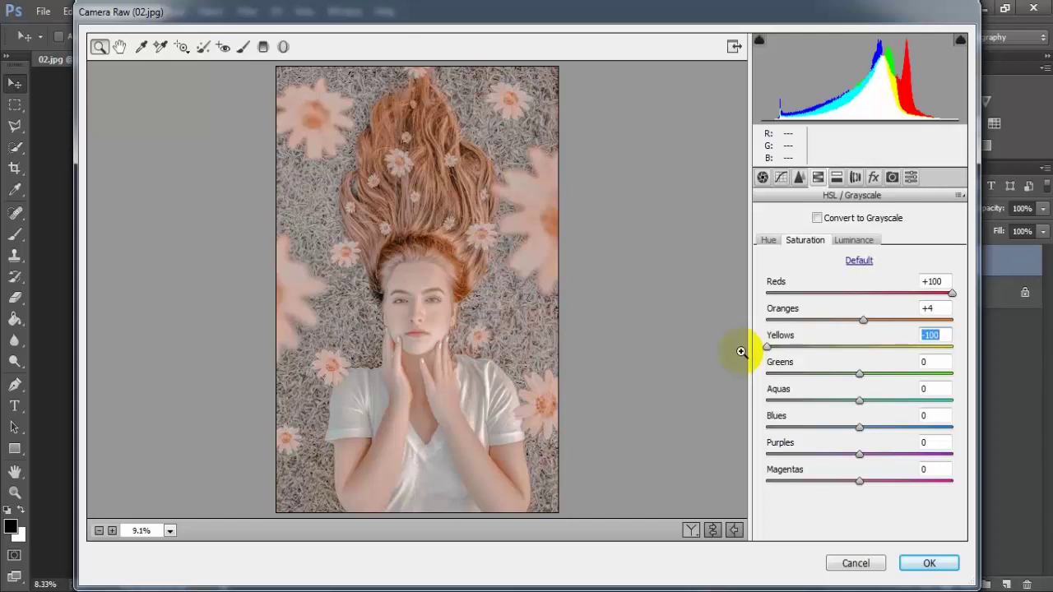
pyautogui.moveTo(860, 375); pyautogui.dragTo(759, 381)
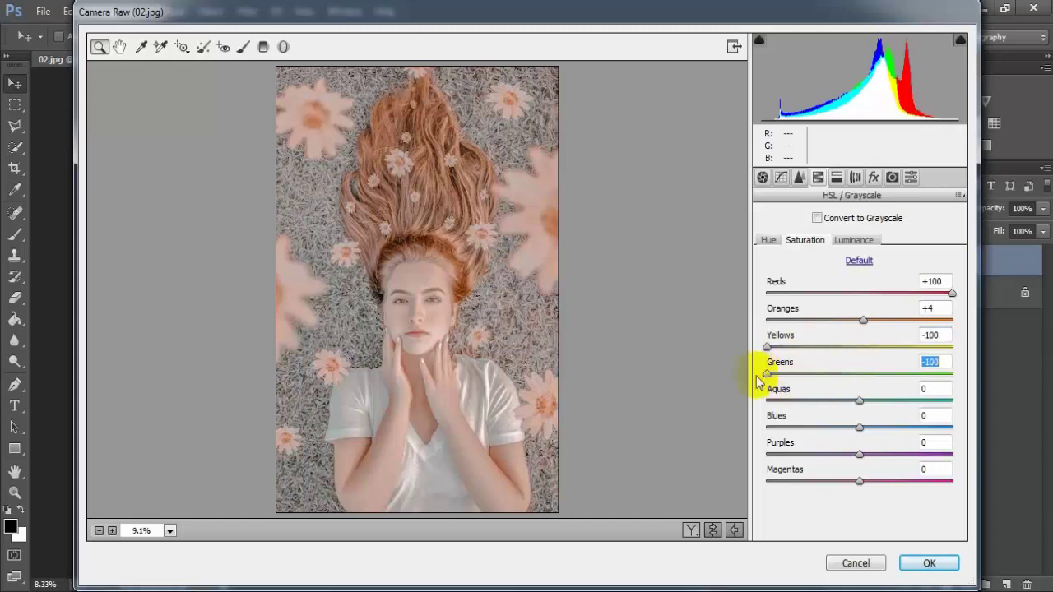
pyautogui.moveTo(856, 401); pyautogui.dragTo(757, 405)
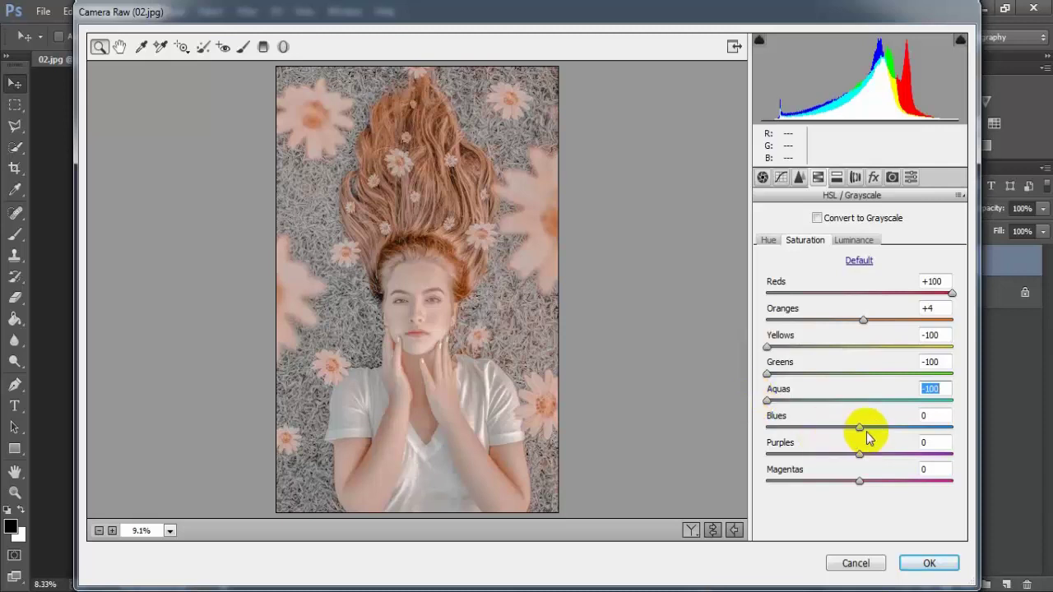
pyautogui.moveTo(859, 426); pyautogui.dragTo(758, 432)
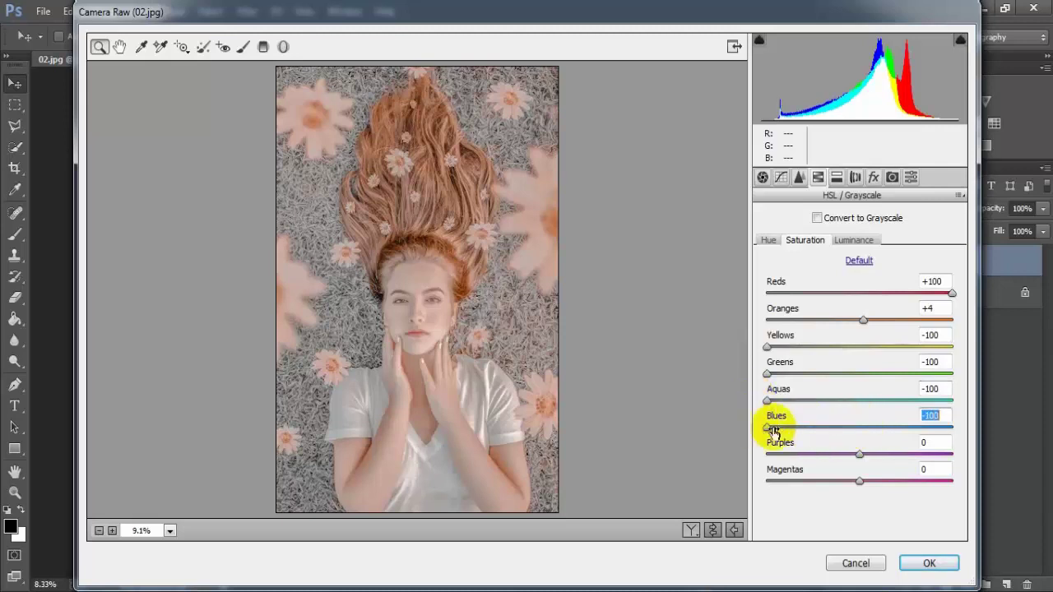
pyautogui.moveTo(860, 455); pyautogui.dragTo(829, 455)
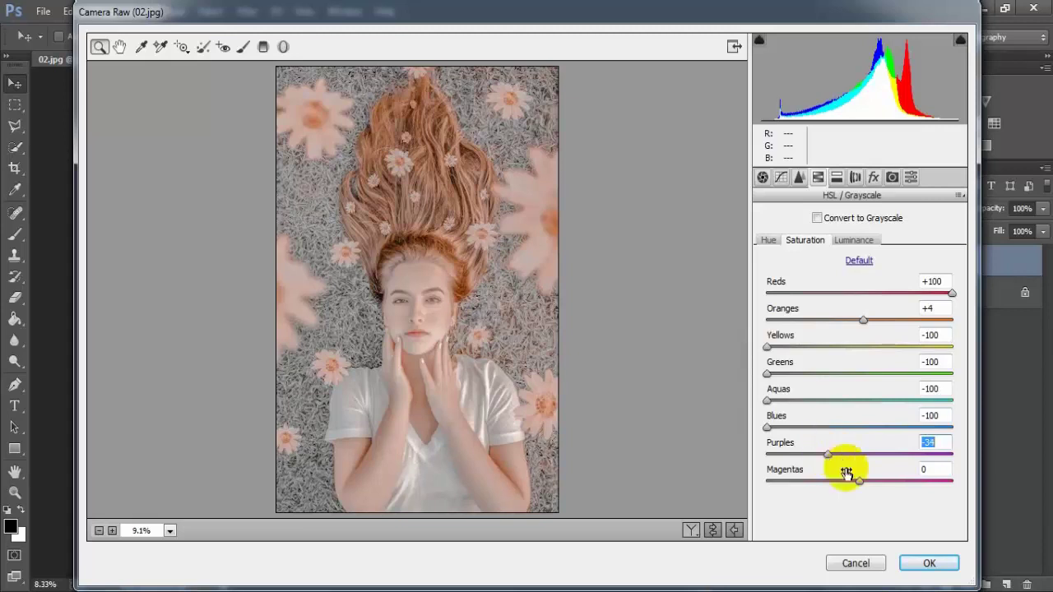
pyautogui.moveTo(859, 482); pyautogui.dragTo(824, 487)
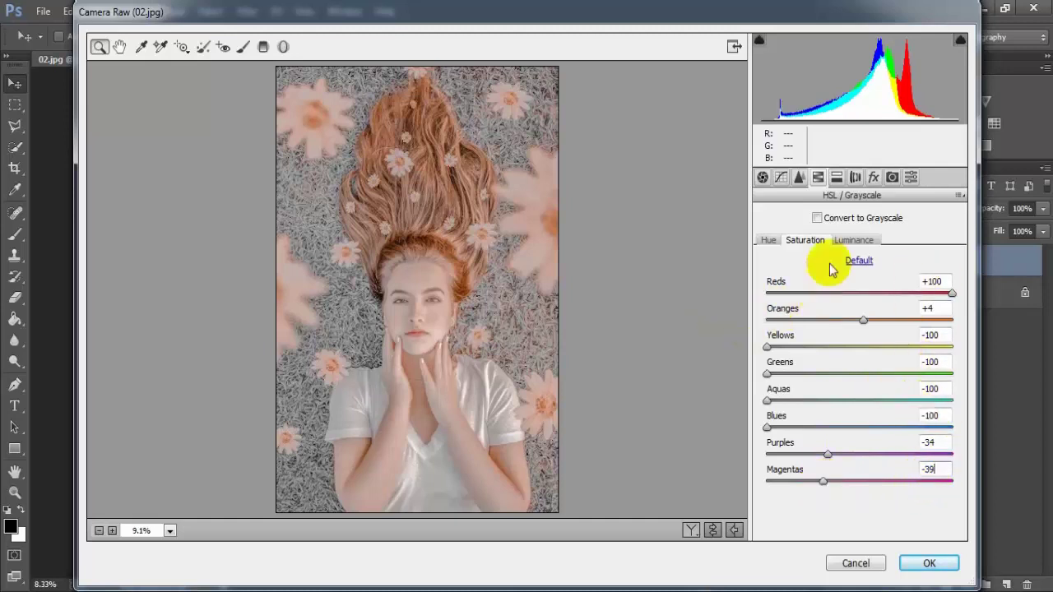
# - Set HSL luminance: Oranges +6, Yellows +10, Greens +55, Aquas +58, Blues -62
pyautogui.click(852, 242)
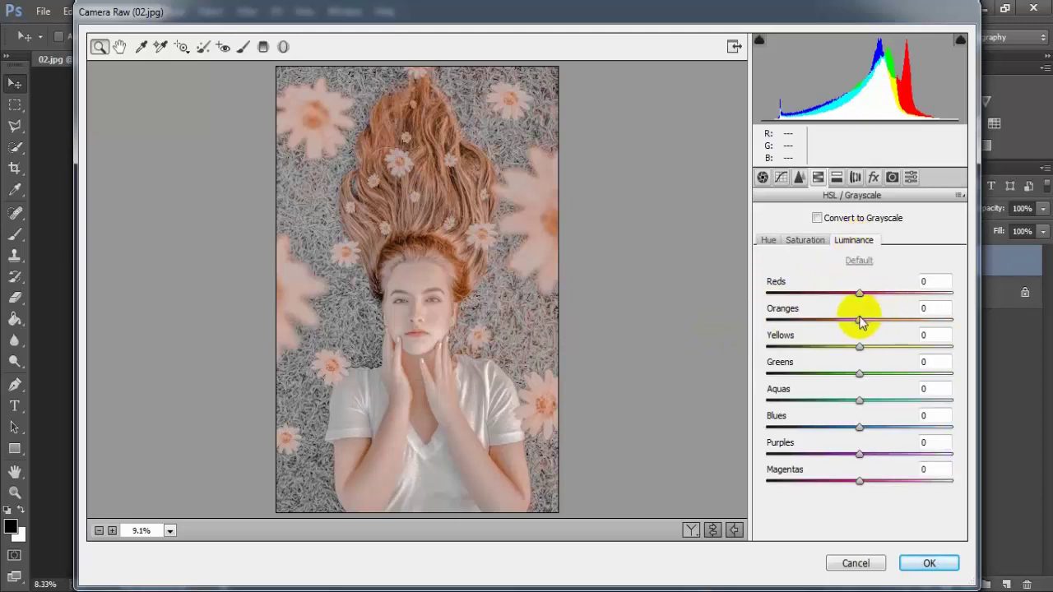
pyautogui.moveTo(860, 321); pyautogui.dragTo(866, 323)
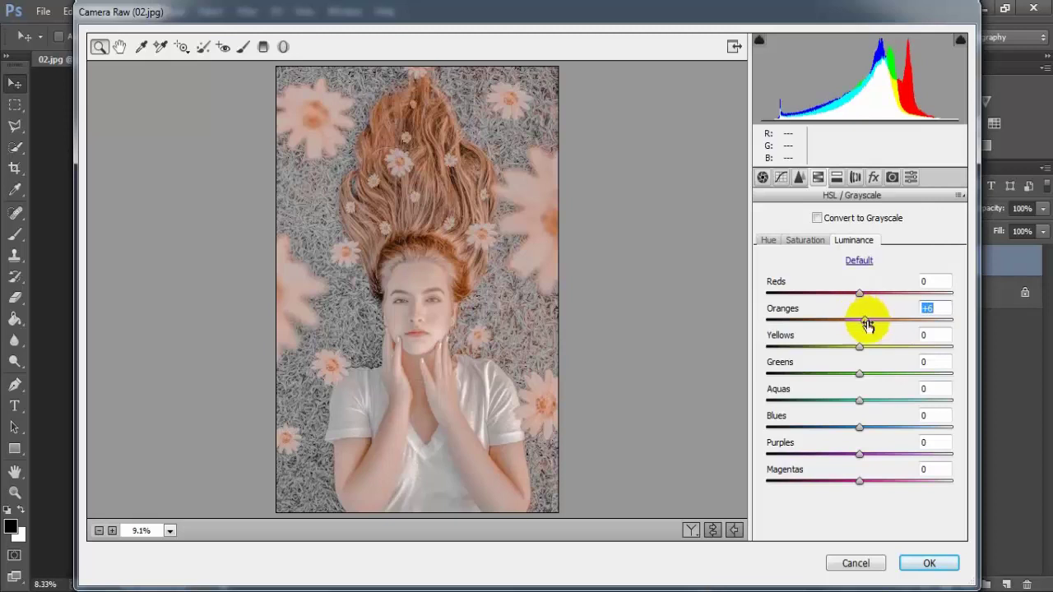
pyautogui.moveTo(858, 348); pyautogui.dragTo(870, 355)
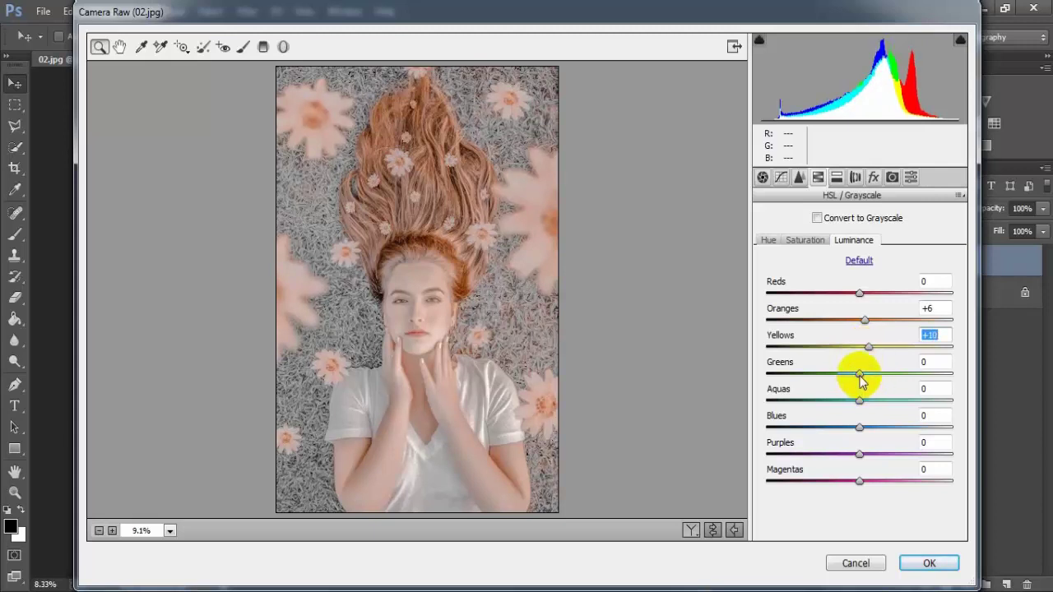
pyautogui.moveTo(860, 377); pyautogui.dragTo(913, 394)
pyautogui.click(943, 364)
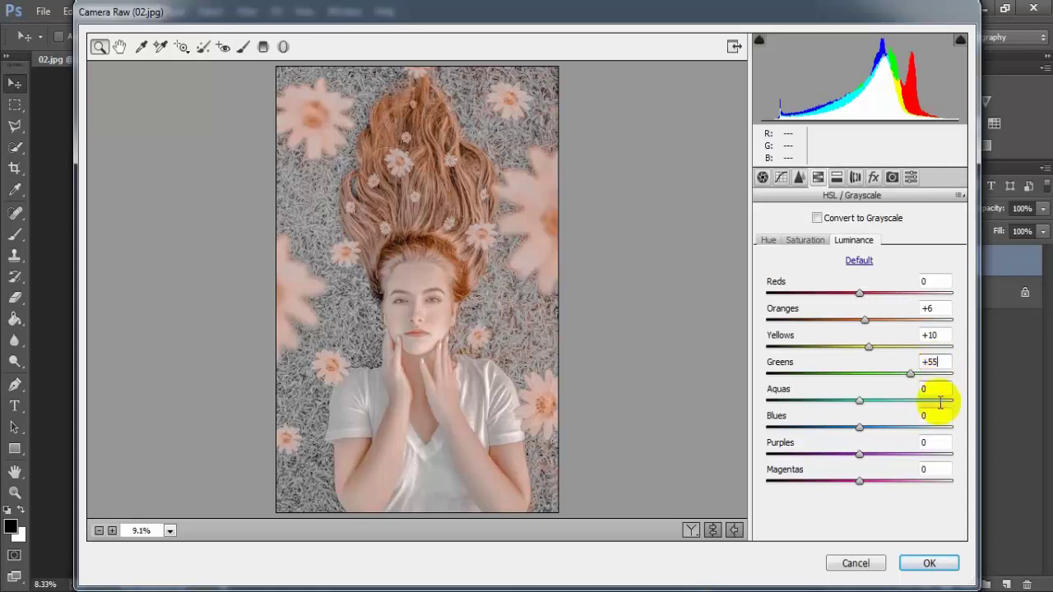
pyautogui.moveTo(861, 403); pyautogui.dragTo(915, 415)
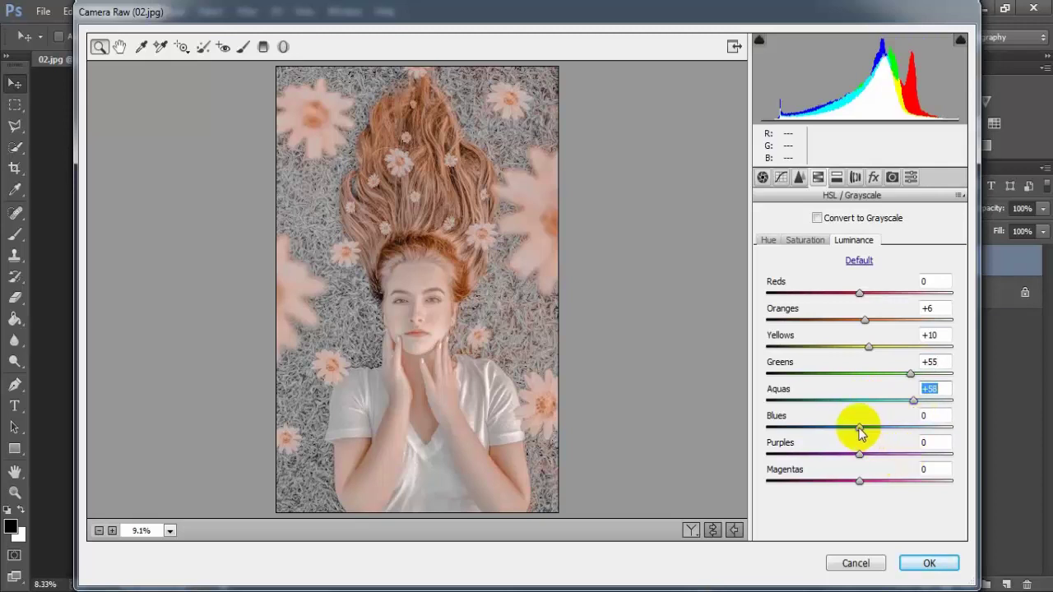
pyautogui.moveTo(861, 432); pyautogui.dragTo(810, 427)
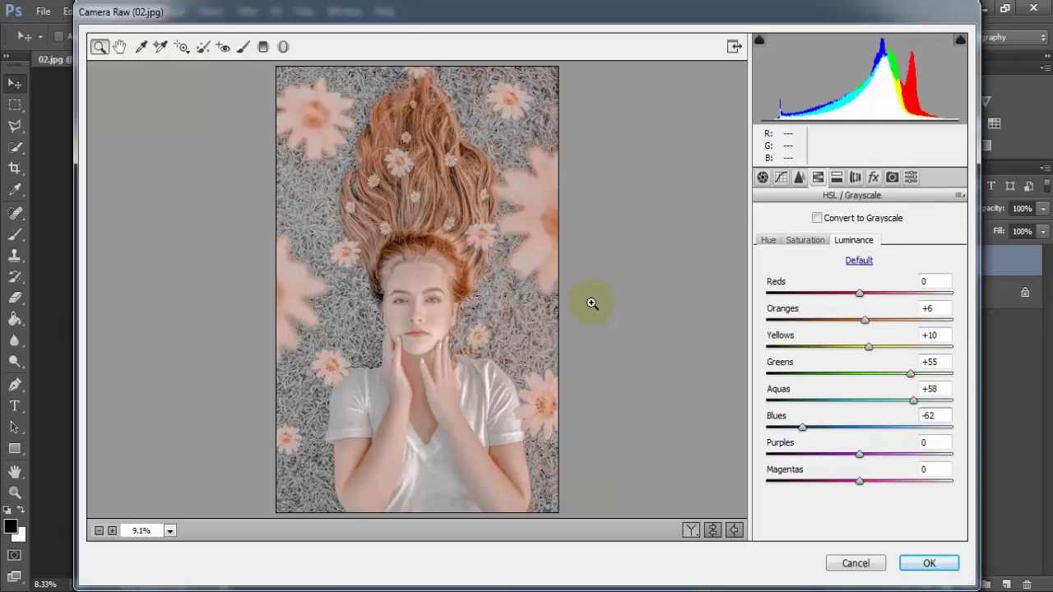
# - Split-tone with Highlights Hue 21, Saturation 10 and Shadows Hue 45, Saturation about 7
pyautogui.click(836, 179)
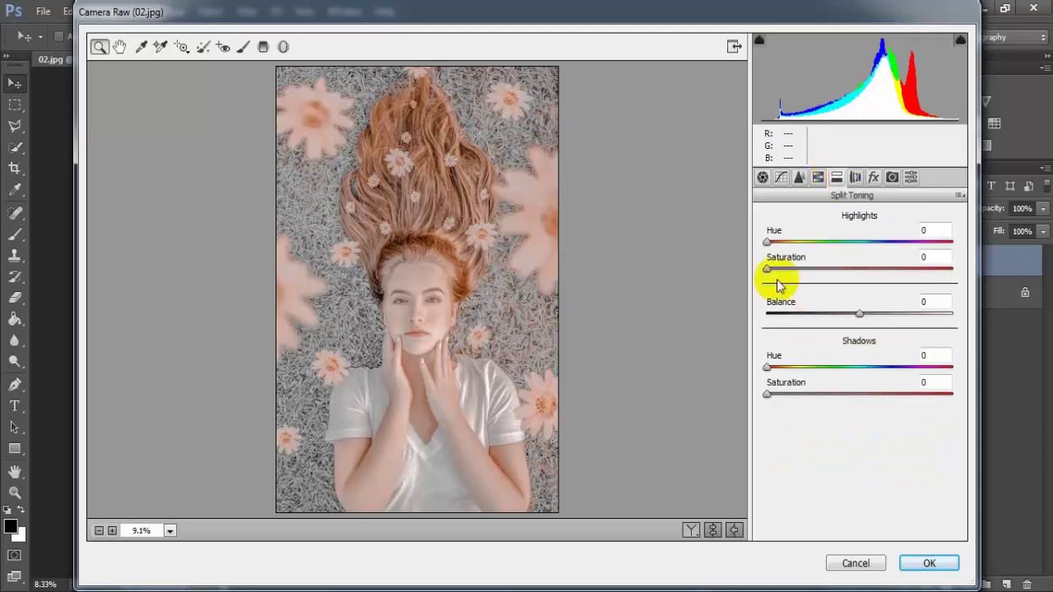
pyautogui.moveTo(767, 248); pyautogui.dragTo(779, 251)
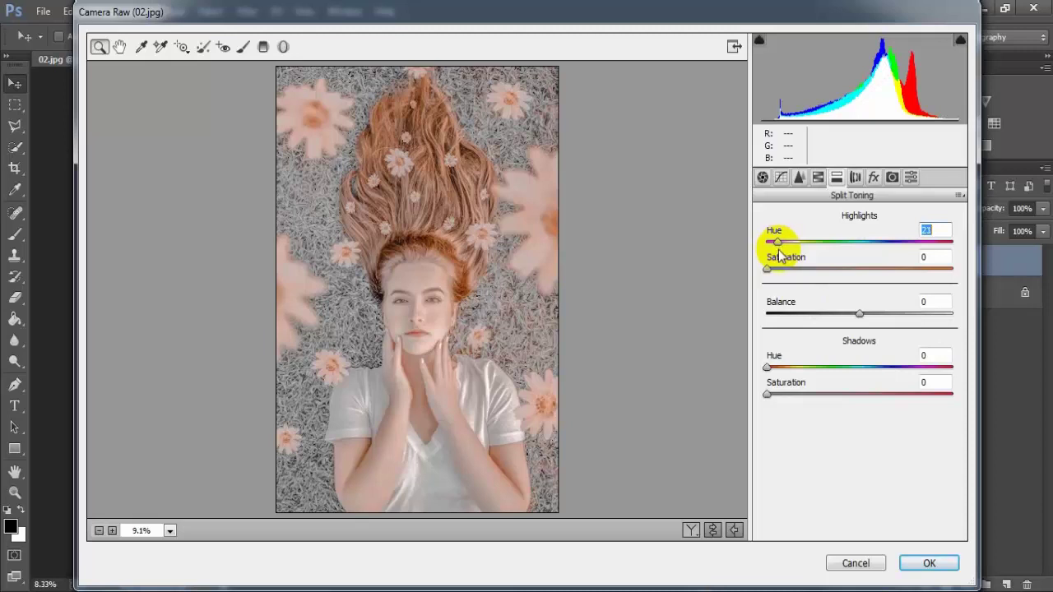
pyautogui.moveTo(769, 274); pyautogui.dragTo(787, 278)
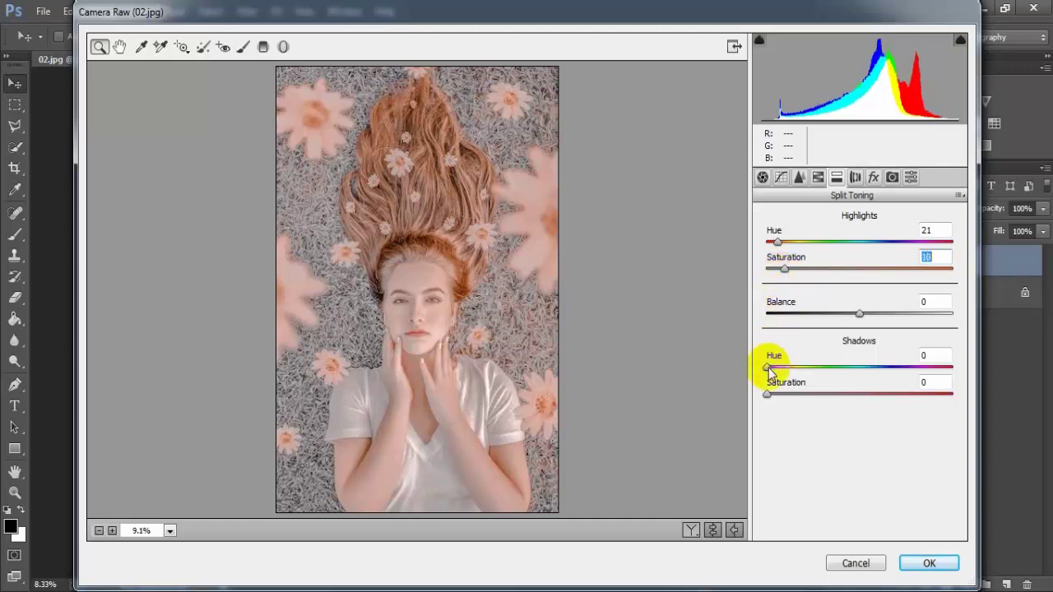
pyautogui.moveTo(769, 368)
pyautogui.mouseDown()
pyautogui.moveTo(823, 376)
pyautogui.moveTo(799, 369)
pyautogui.moveTo(791, 382)
pyautogui.mouseUp()
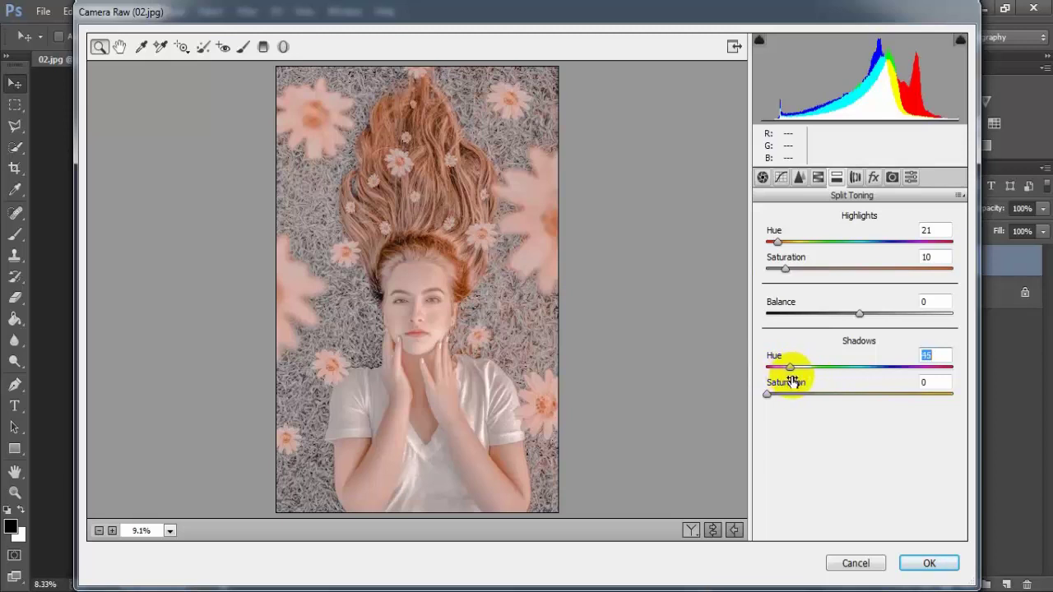
pyautogui.moveTo(767, 395); pyautogui.dragTo(780, 403)
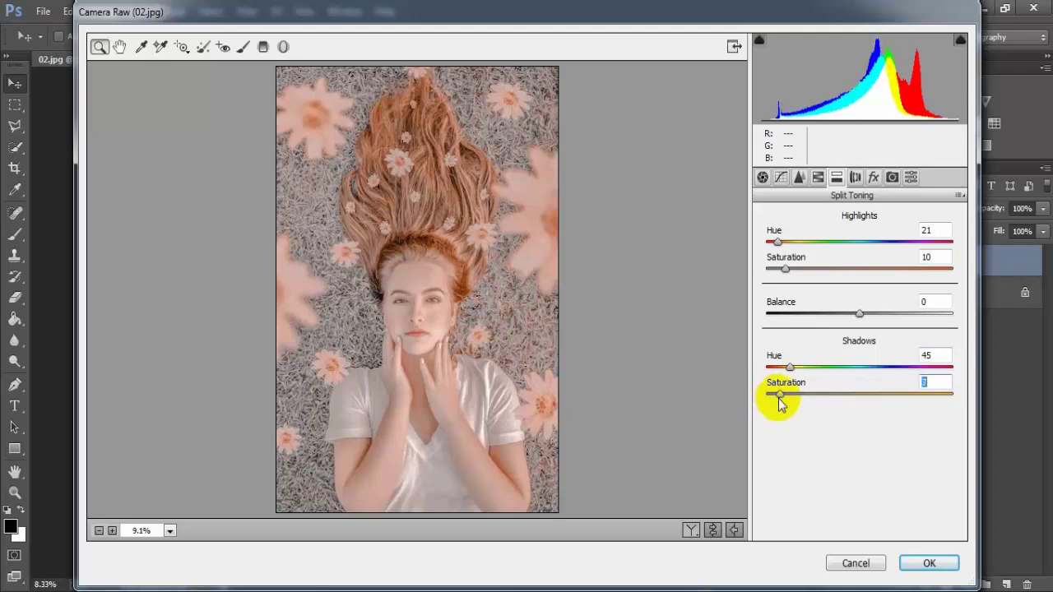
# - View the before/after comparison, then apply the Camera Raw grade to Layer 1
pyautogui.click(690, 531)
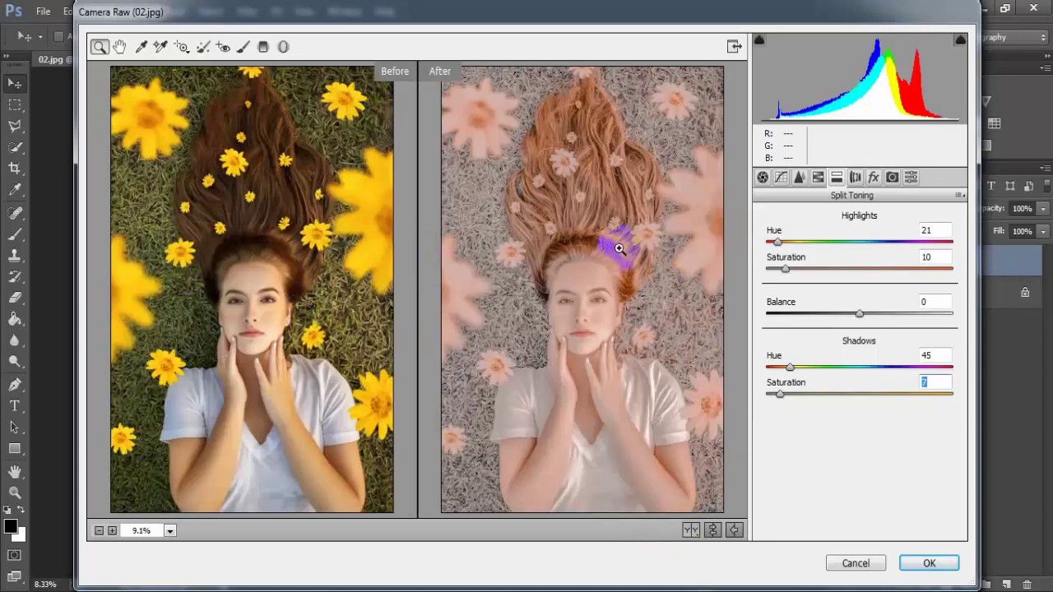
pyautogui.click(928, 565)
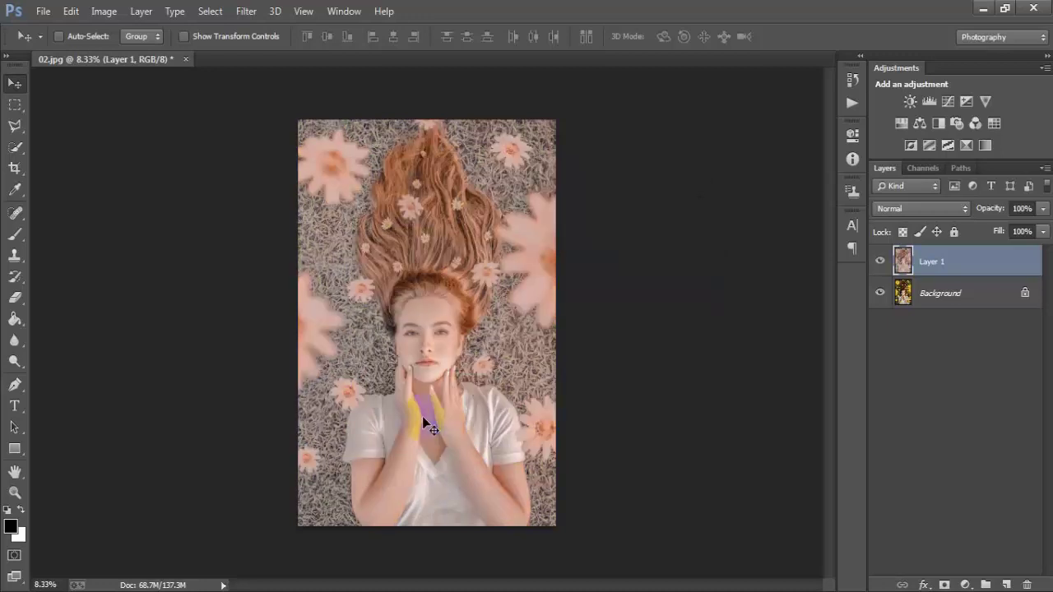
pyautogui.hotkey('ctrl', '+')
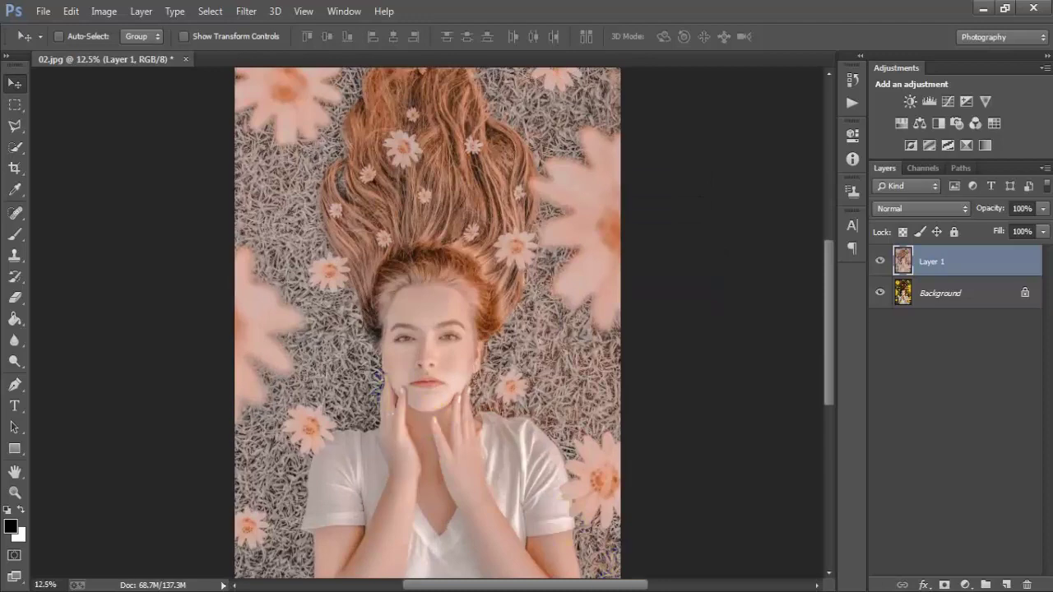
pyautogui.click(880, 261)
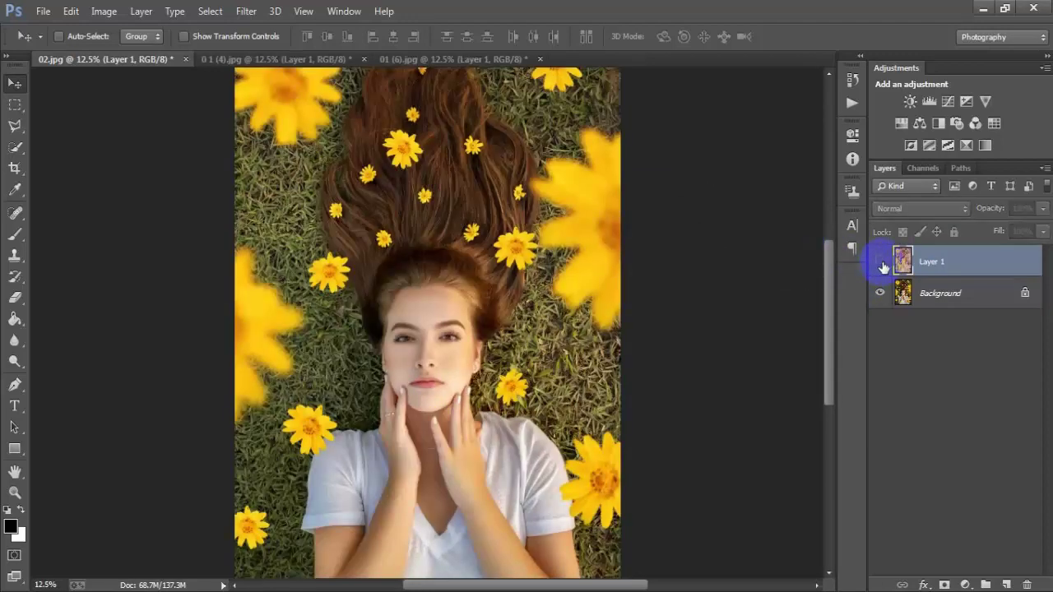
pyautogui.click(881, 262)
pyautogui.click(881, 262)
pyautogui.click(880, 262)
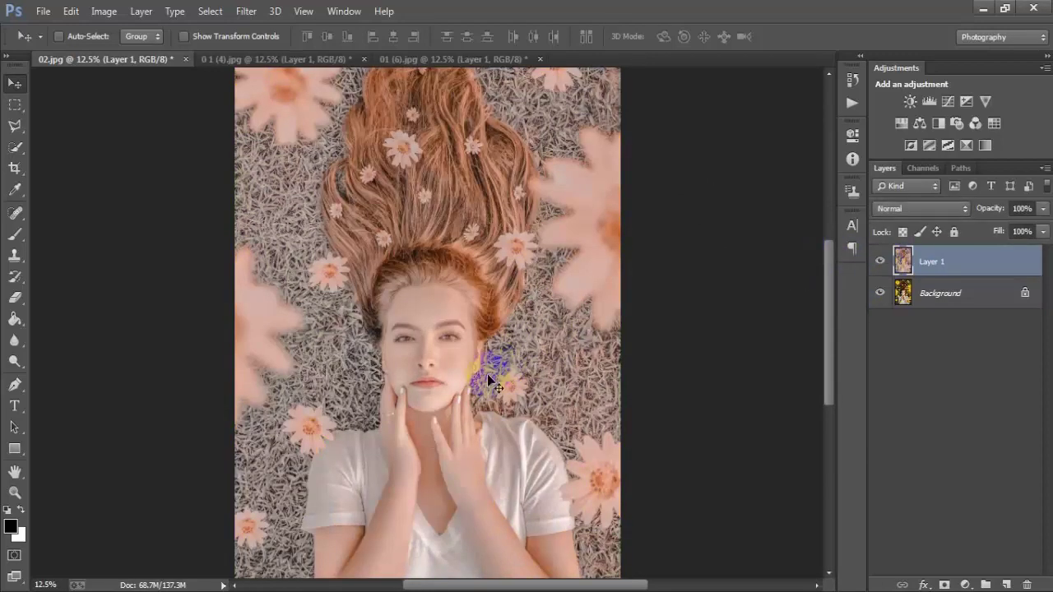
pyautogui.hotkey('ctrl', '-')
pyautogui.click(271, 59)
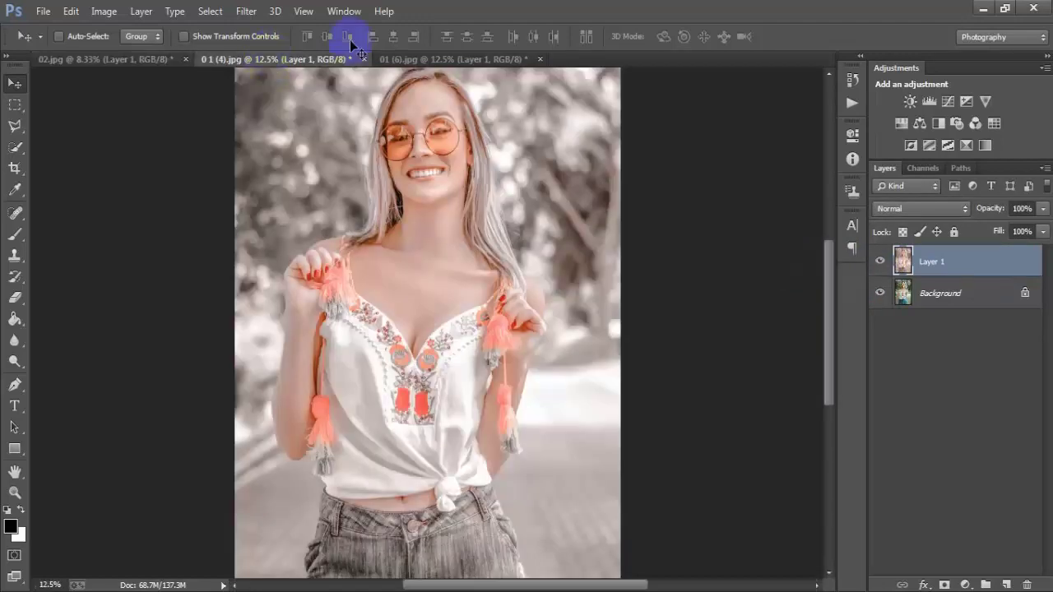
pyautogui.click(880, 262)
pyautogui.click(881, 262)
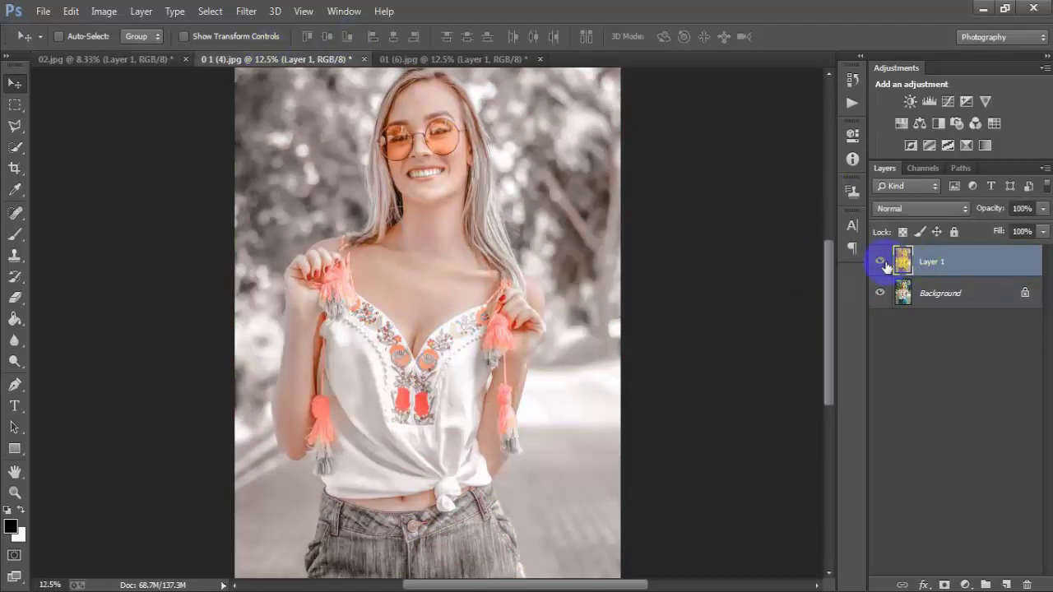
pyautogui.click(880, 261)
pyautogui.click(880, 262)
pyautogui.hotkey('ctrl', '+')
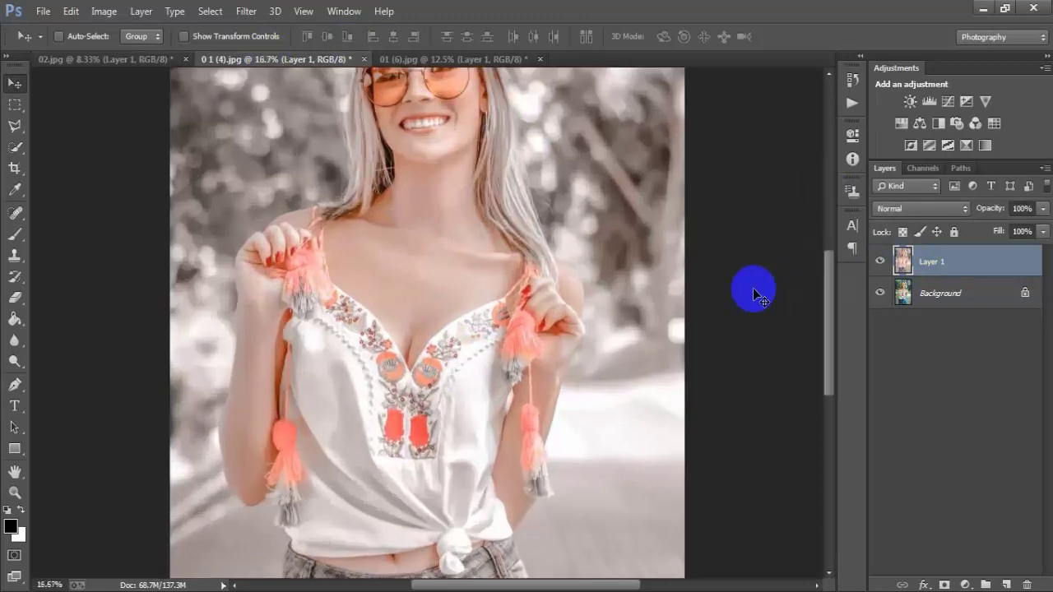
pyautogui.hotkey('ctrl', '-')
pyautogui.hotkey('ctrl', '-')
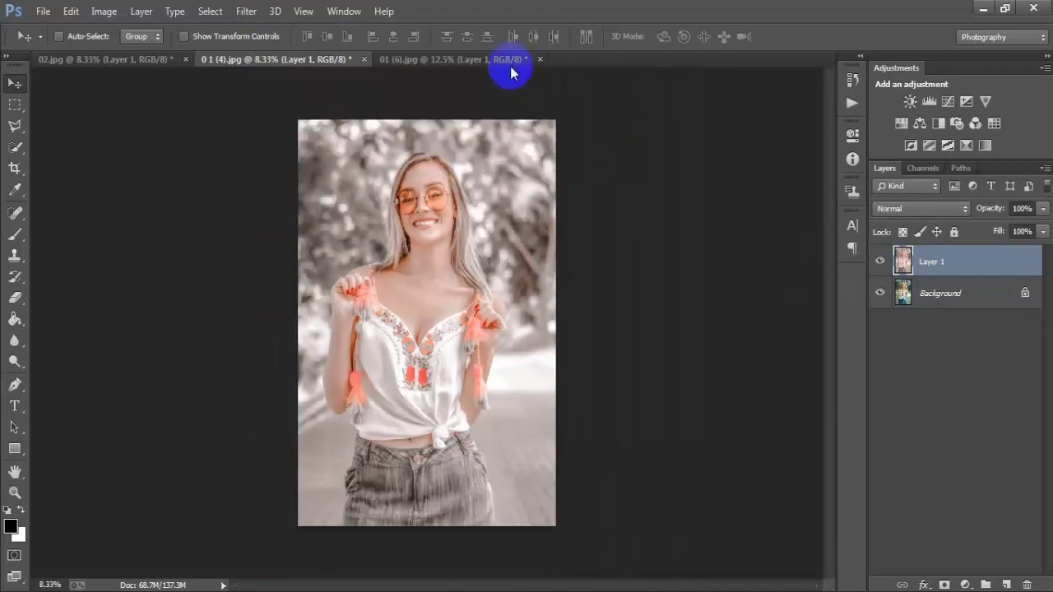
pyautogui.click(461, 63)
pyautogui.click(881, 261)
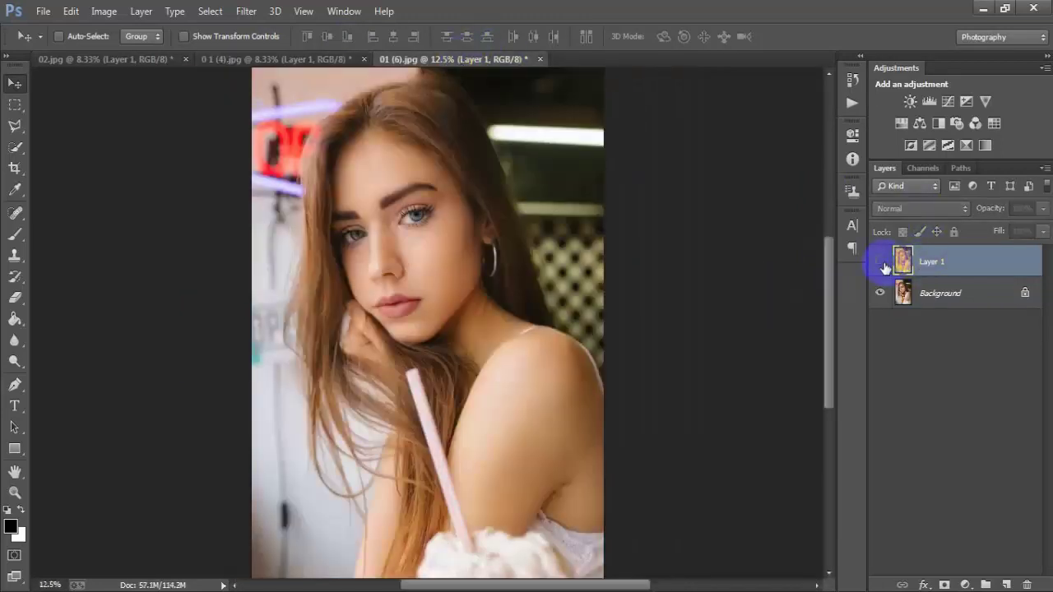
pyautogui.click(880, 262)
pyautogui.click(881, 261)
pyautogui.click(881, 261)
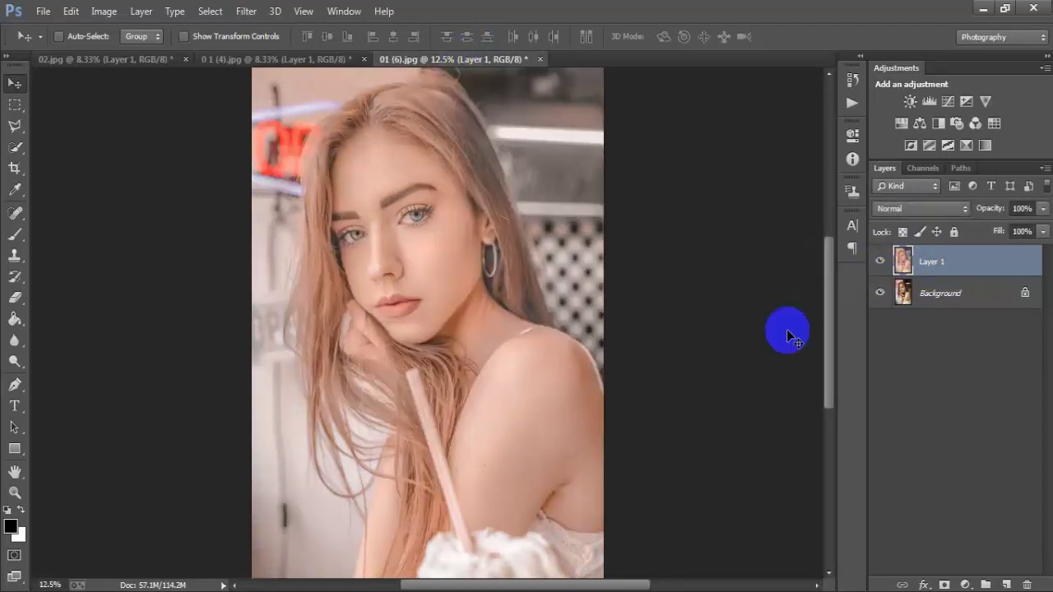
pyautogui.hotkey('ctrl', '-')
pyautogui.click(880, 262)
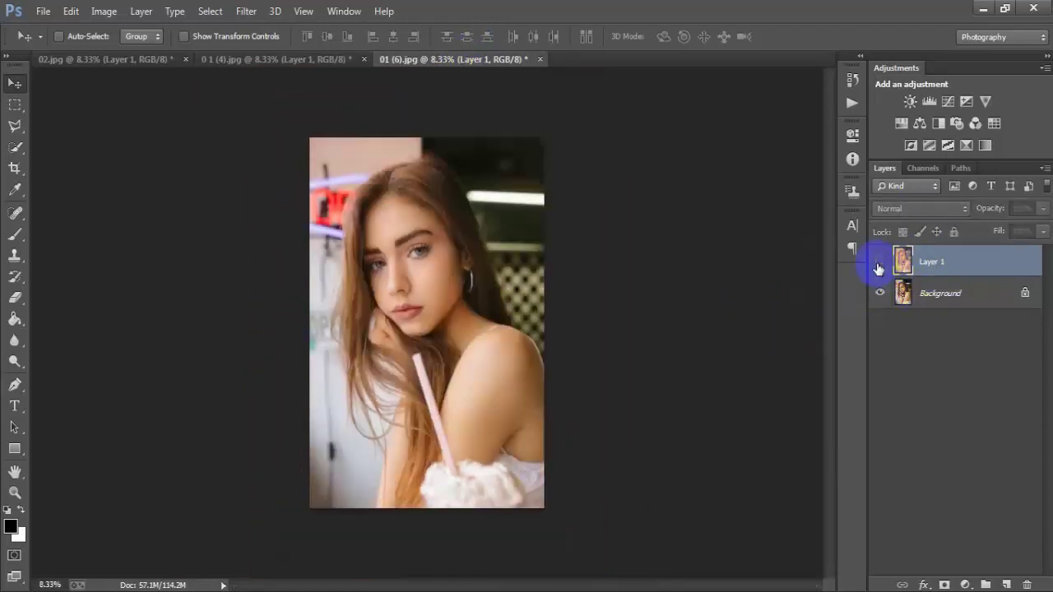
pyautogui.click(880, 261)
pyautogui.click(346, 61)
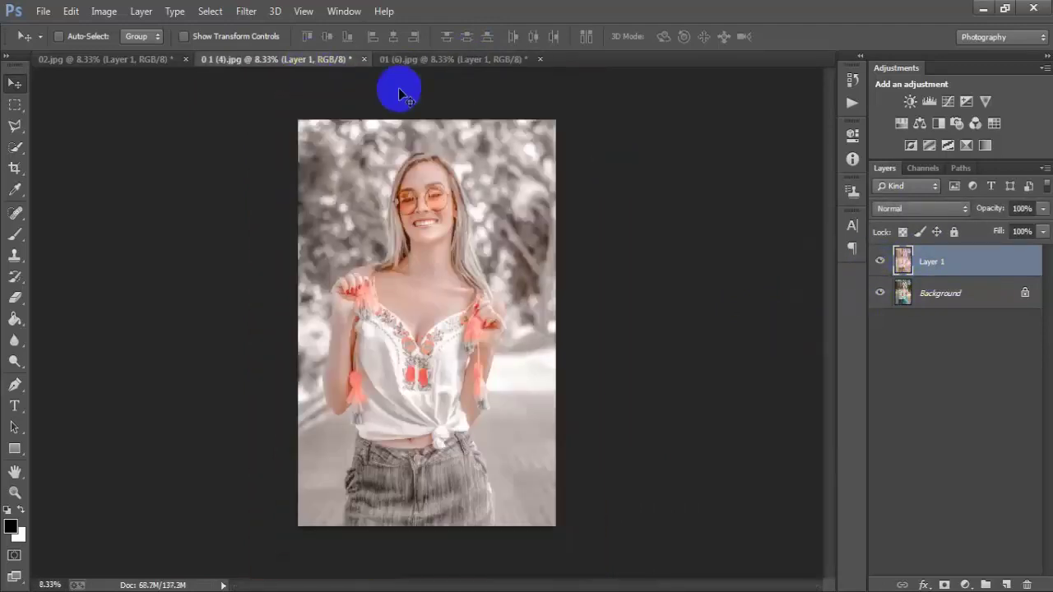
pyautogui.click(879, 262)
pyautogui.click(879, 262)
pyautogui.click(879, 262)
pyautogui.click(879, 262)
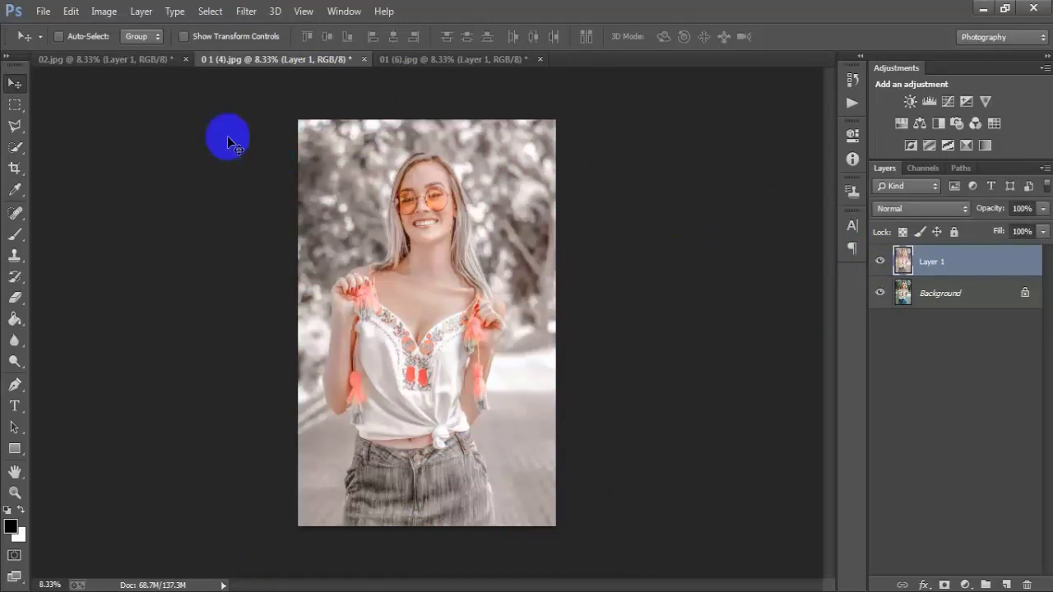
pyautogui.click(156, 65)
pyautogui.click(879, 262)
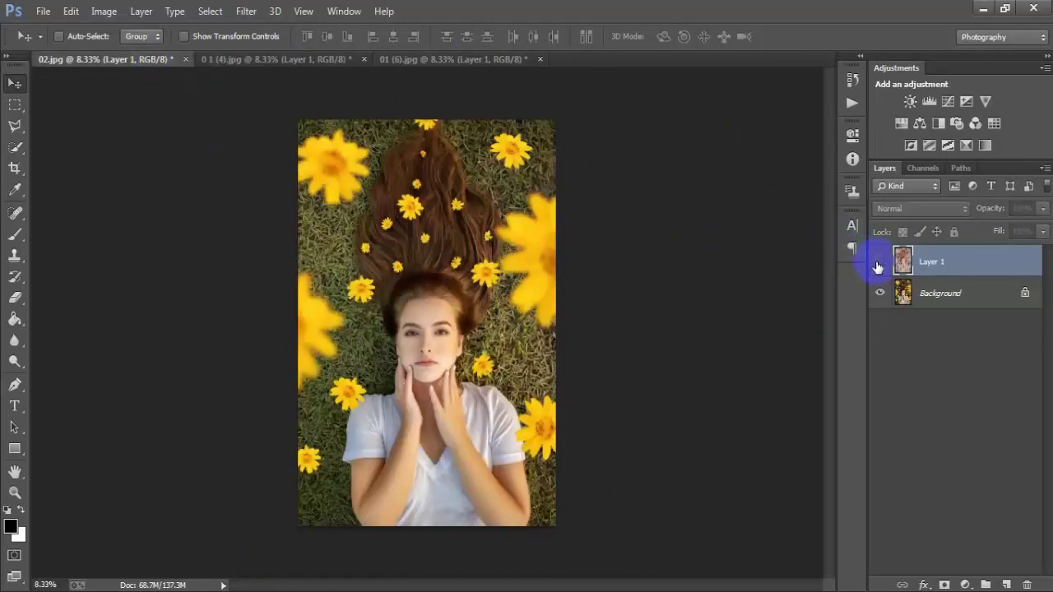
pyautogui.click(879, 262)
pyautogui.click(879, 262)
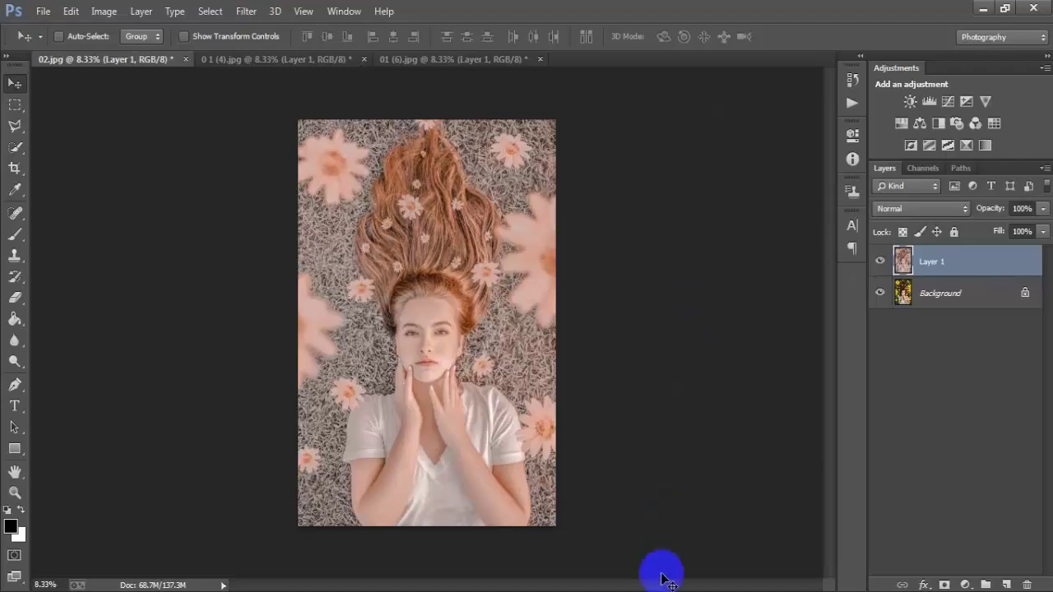